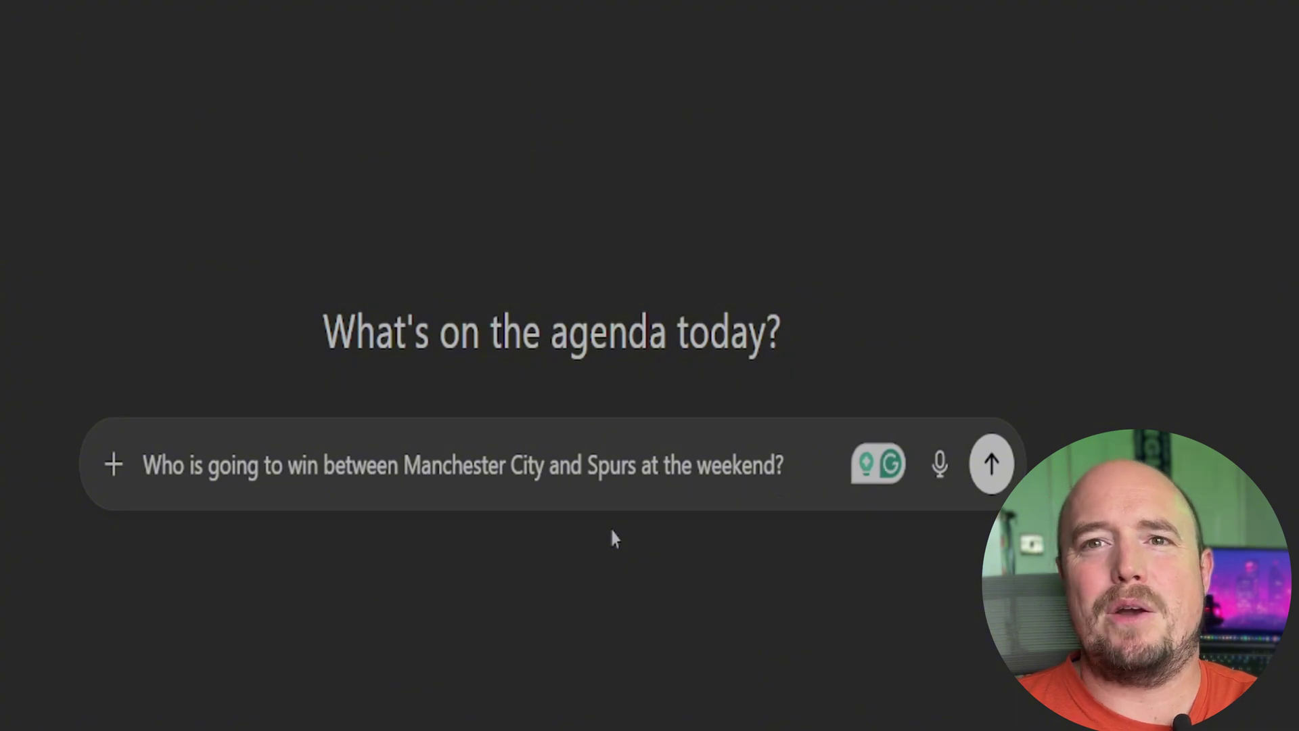
# - Send the Man City vs Spurs question, read the City-favoured answer, then paste an Elicit research question
pyautogui.press('Return')
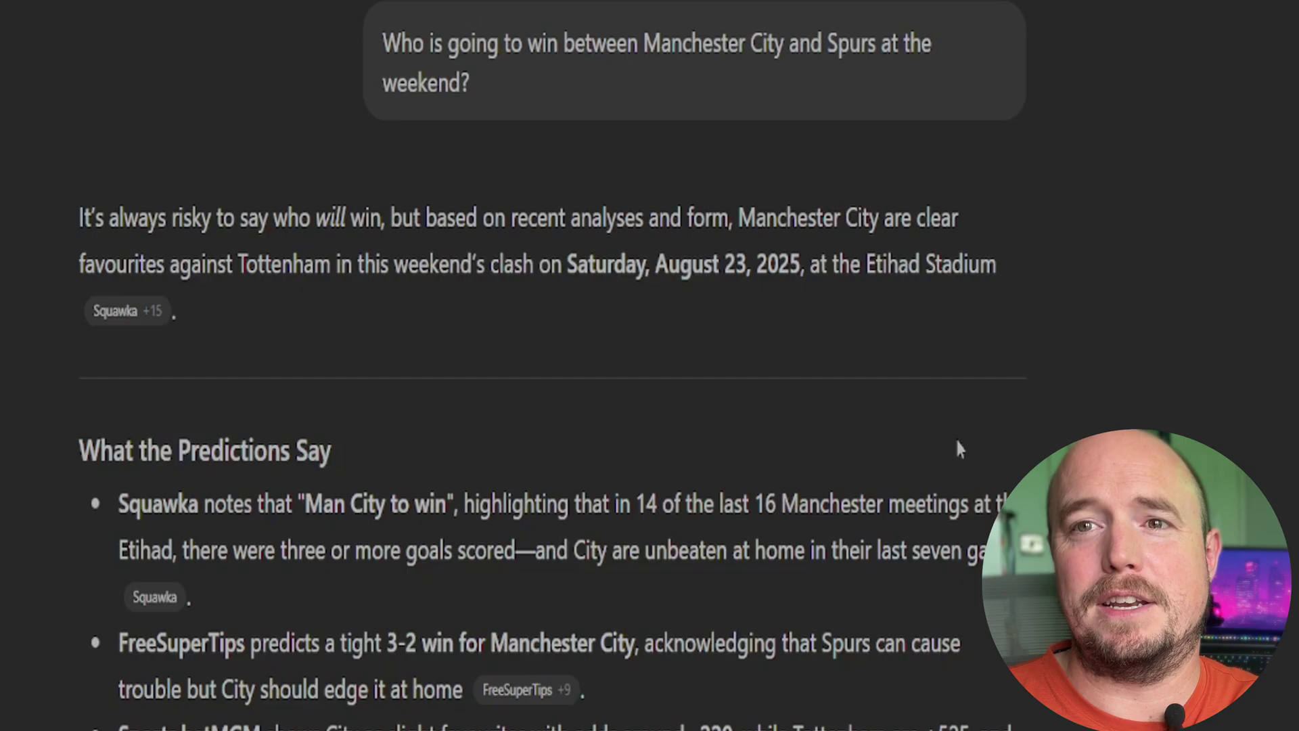
pyautogui.scroll(-5, 955, 441)
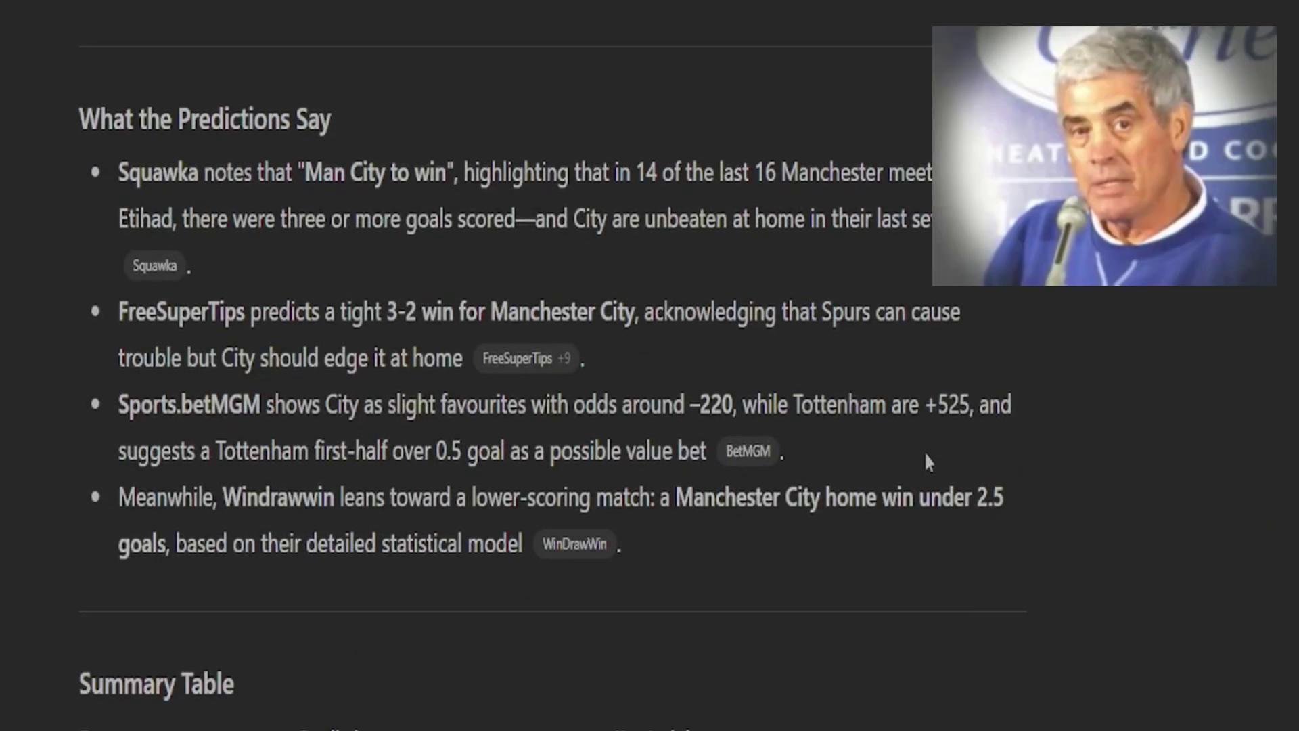
pyautogui.scroll(-1, 926, 462)
pyautogui.scroll(-12, 905, 456)
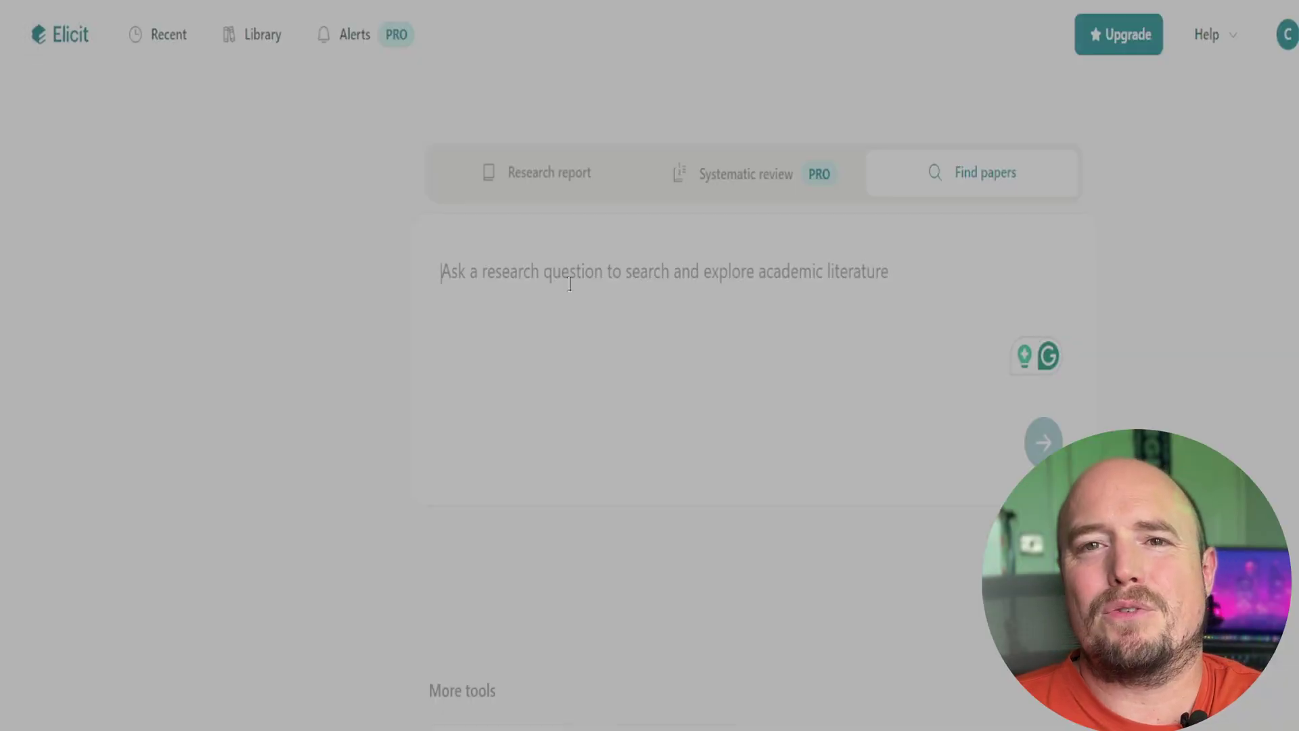
pyautogui.write('What factors should be taken into account for pro sports prediction and analysis?')
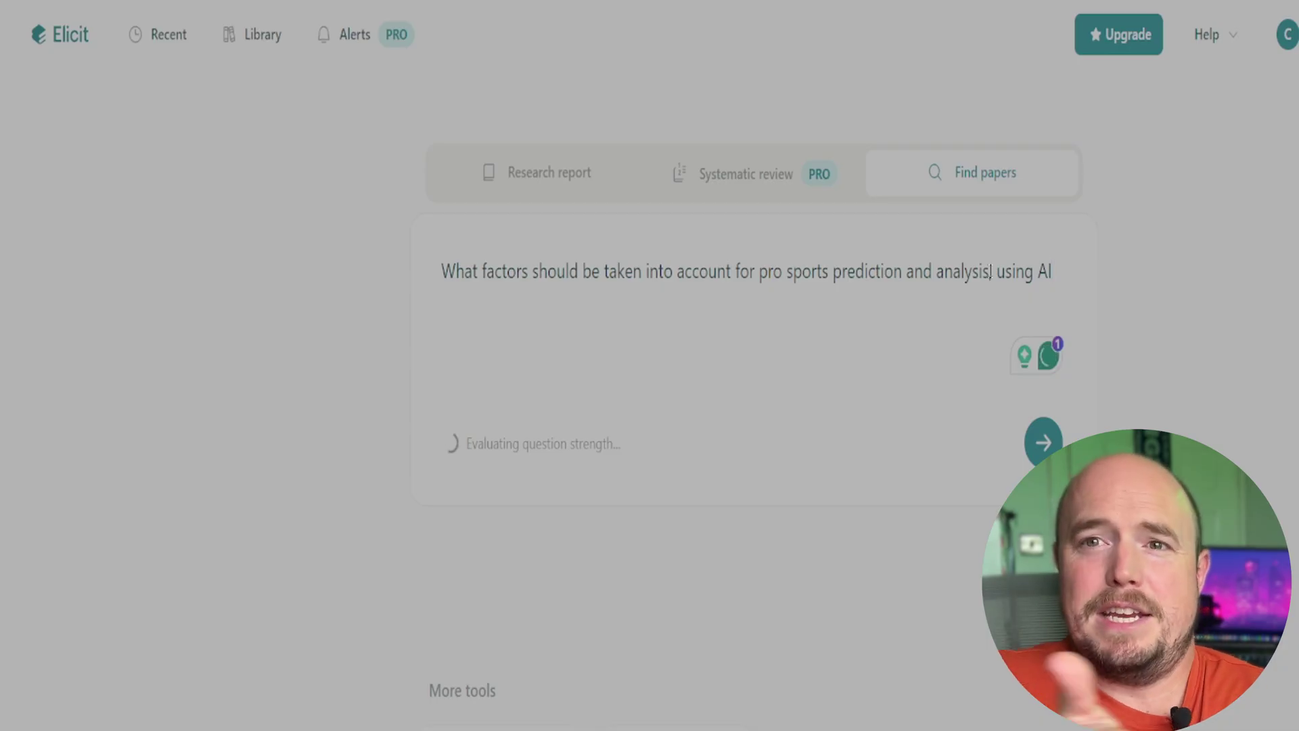
# - Add a comma and a closing question mark to the research question, then run the paper search
pyautogui.click(990, 272)
pyautogui.write(',')
pyautogui.press('End')
pyautogui.write('?')
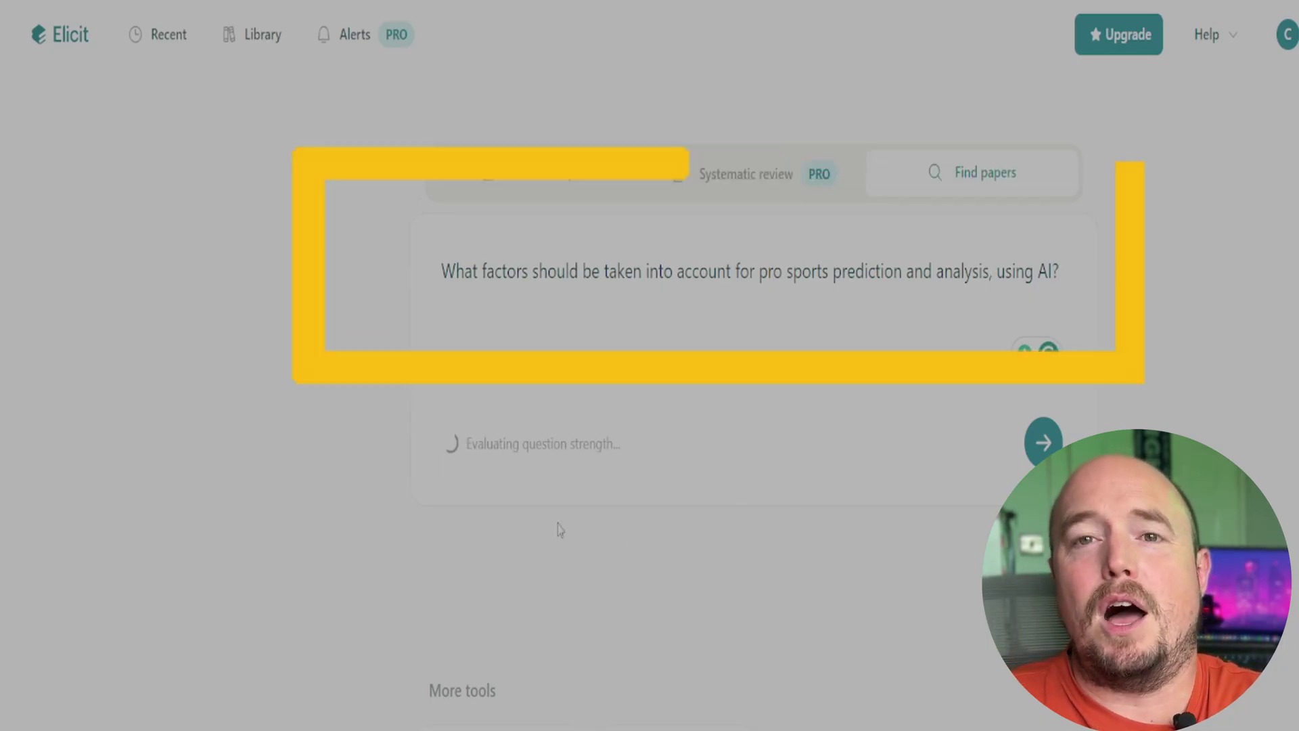
pyautogui.moveTo(467, 421); pyautogui.dragTo(868, 425)
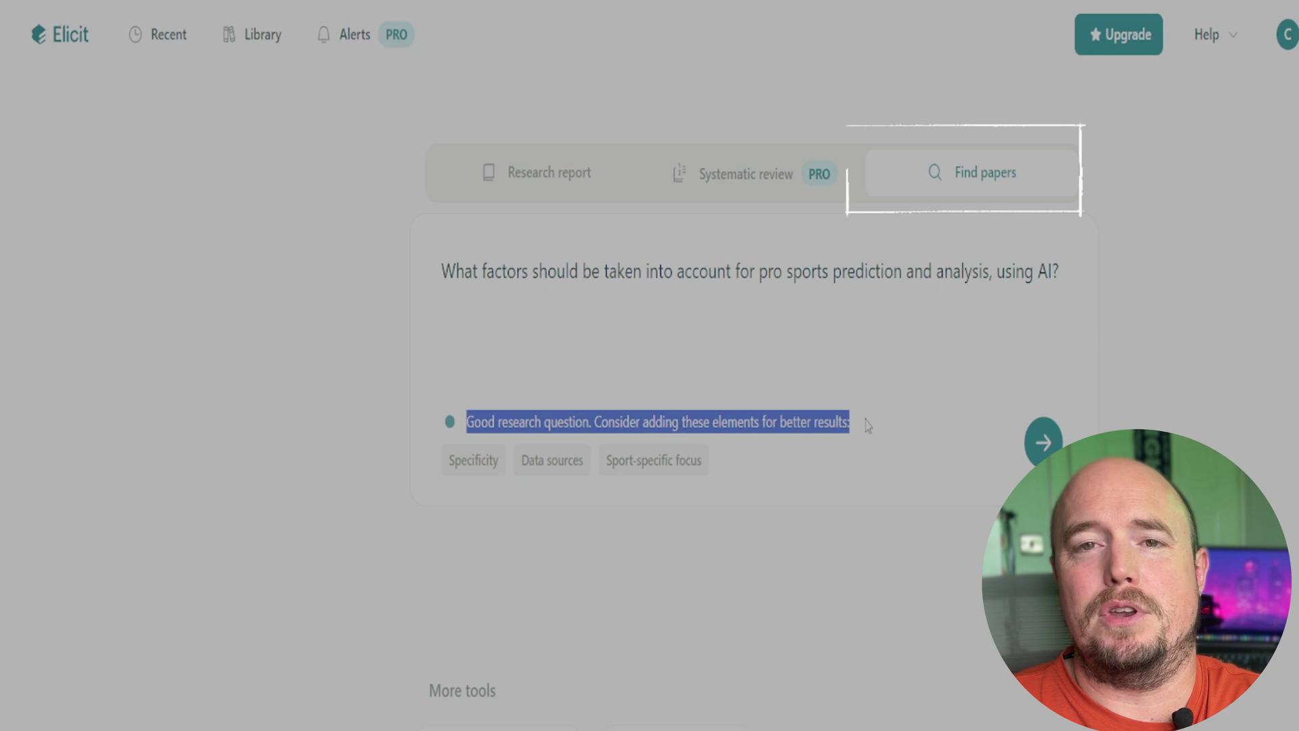
pyautogui.click(1044, 444)
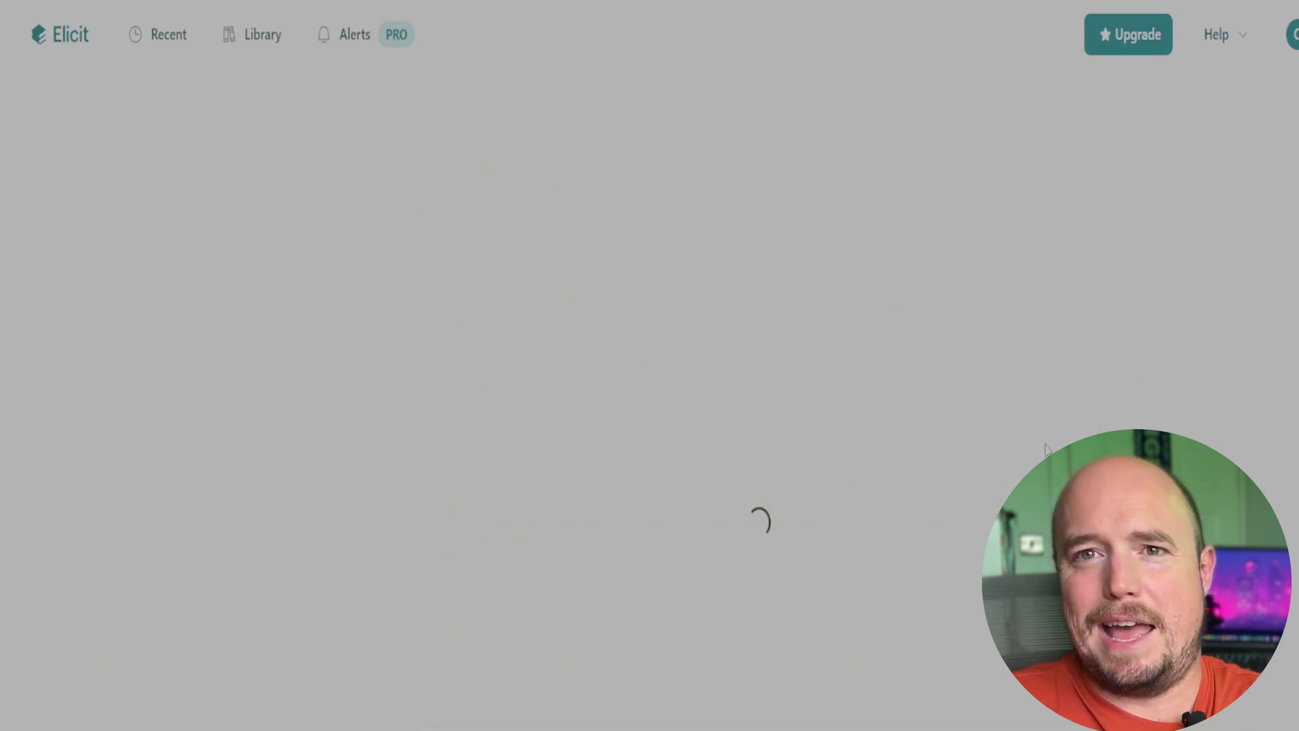
# - Open the 'Analysis of Sports Performances…' machine learning review and view it as a PDF
pyautogui.scroll(-10, 291, 482)
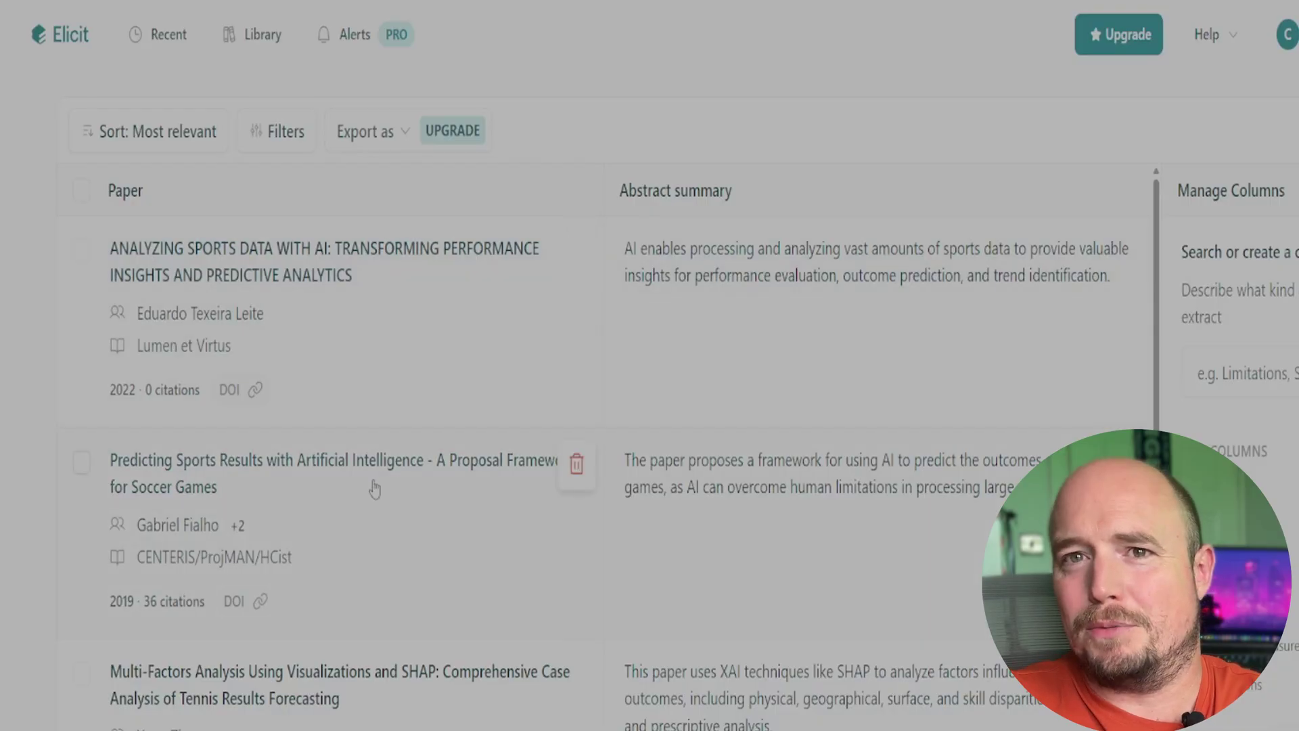
pyautogui.scroll(-6, 441, 530)
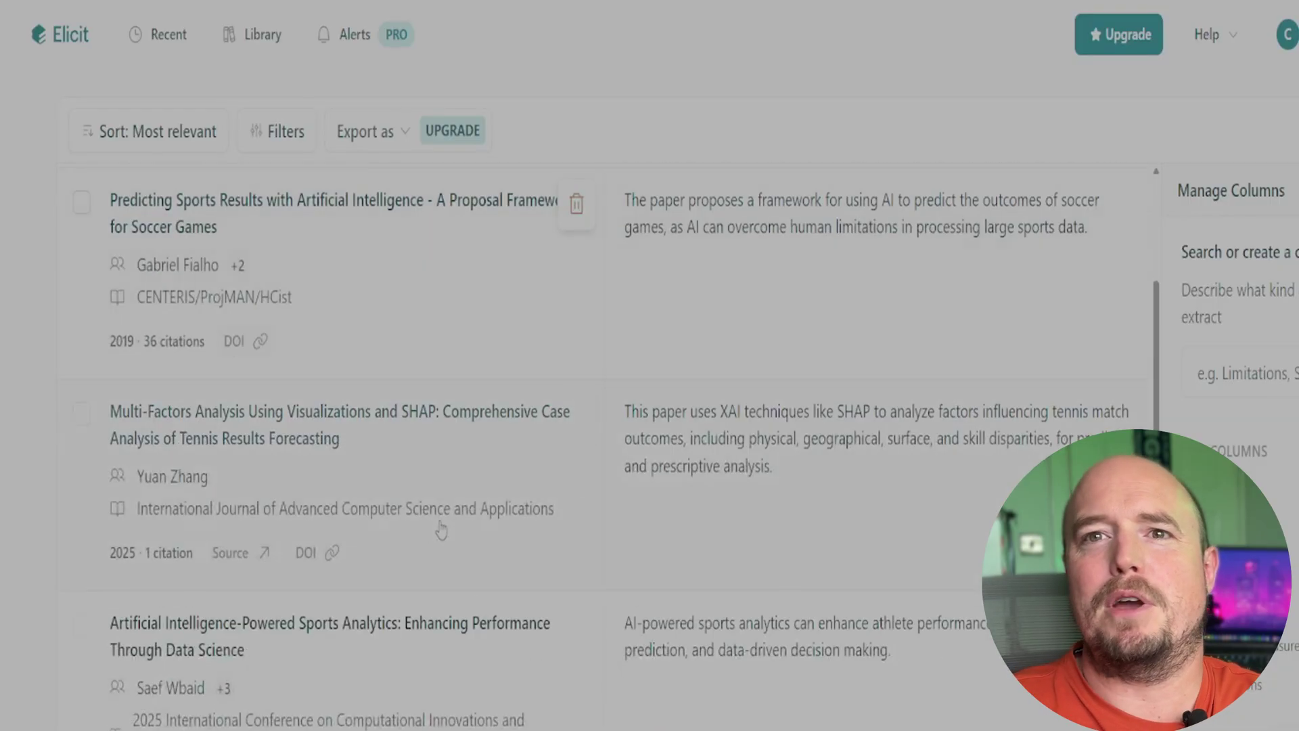
pyautogui.scroll(-3, 449, 523)
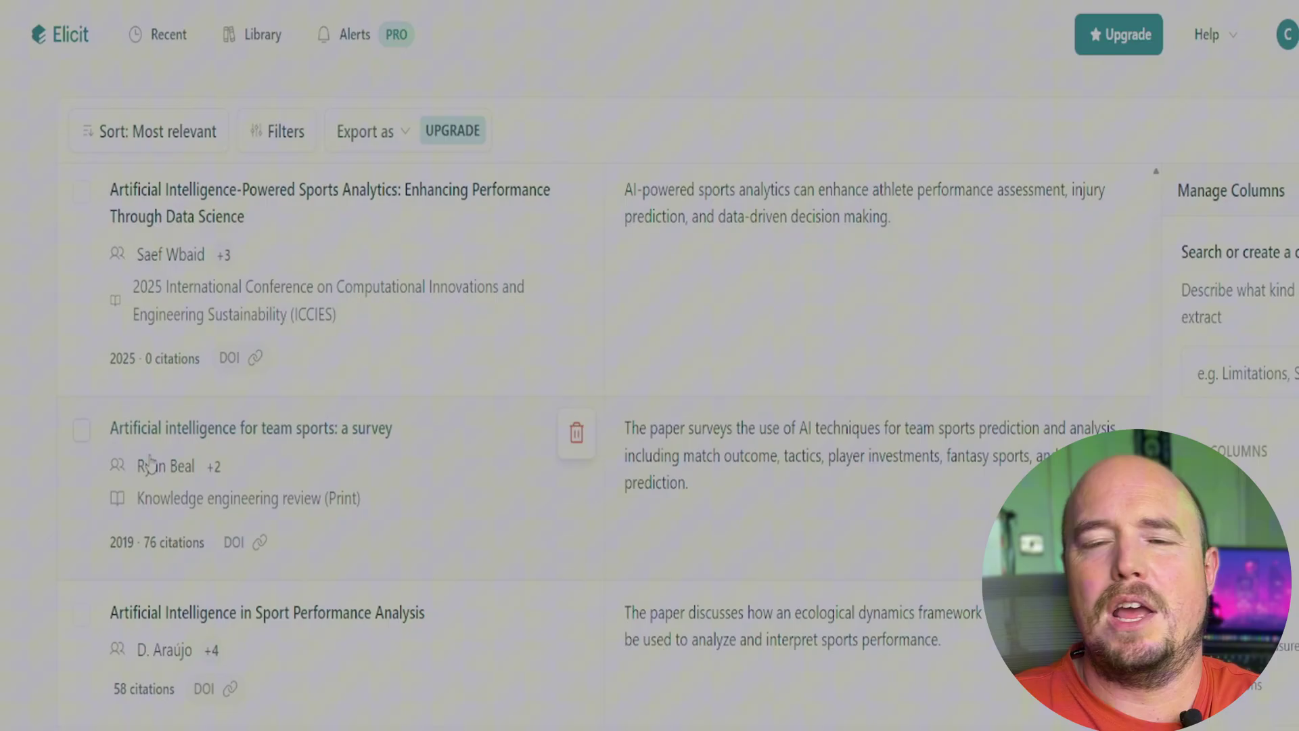
pyautogui.scroll(-8, 450, 525)
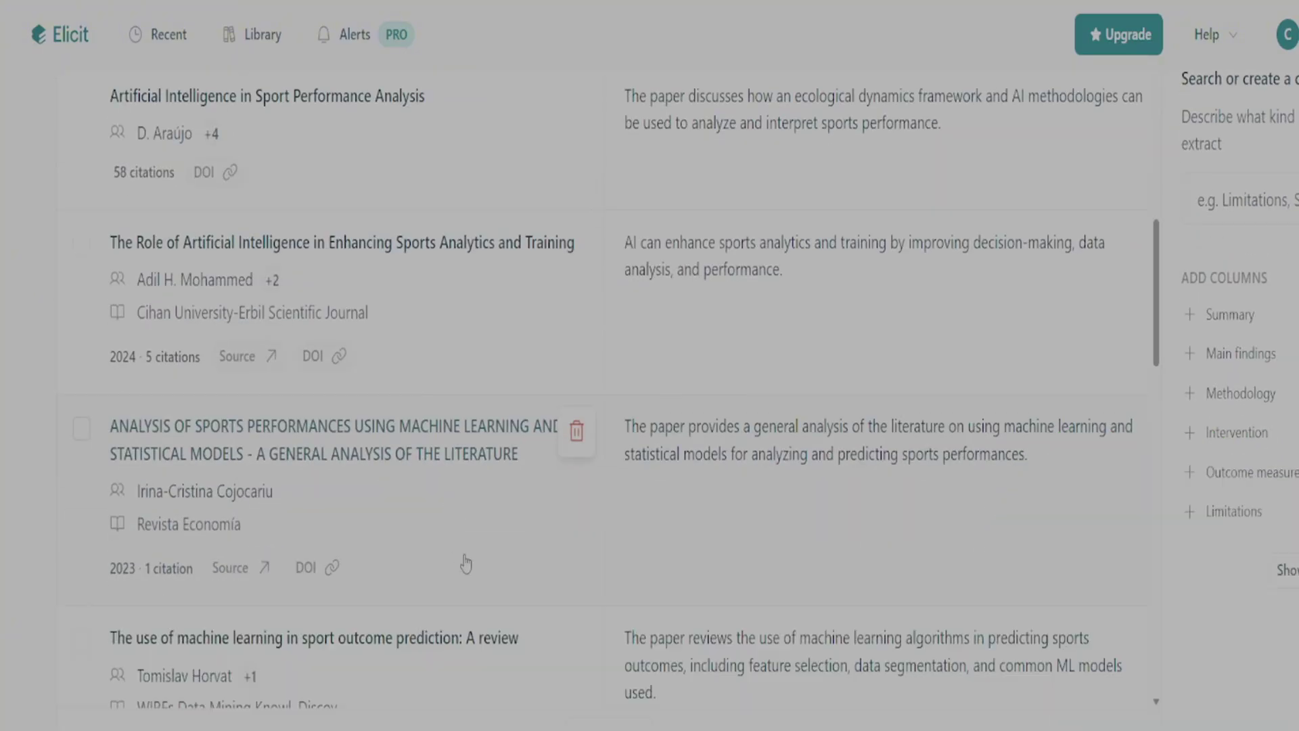
pyautogui.click(467, 546)
pyautogui.scroll(-6, 1106, 402)
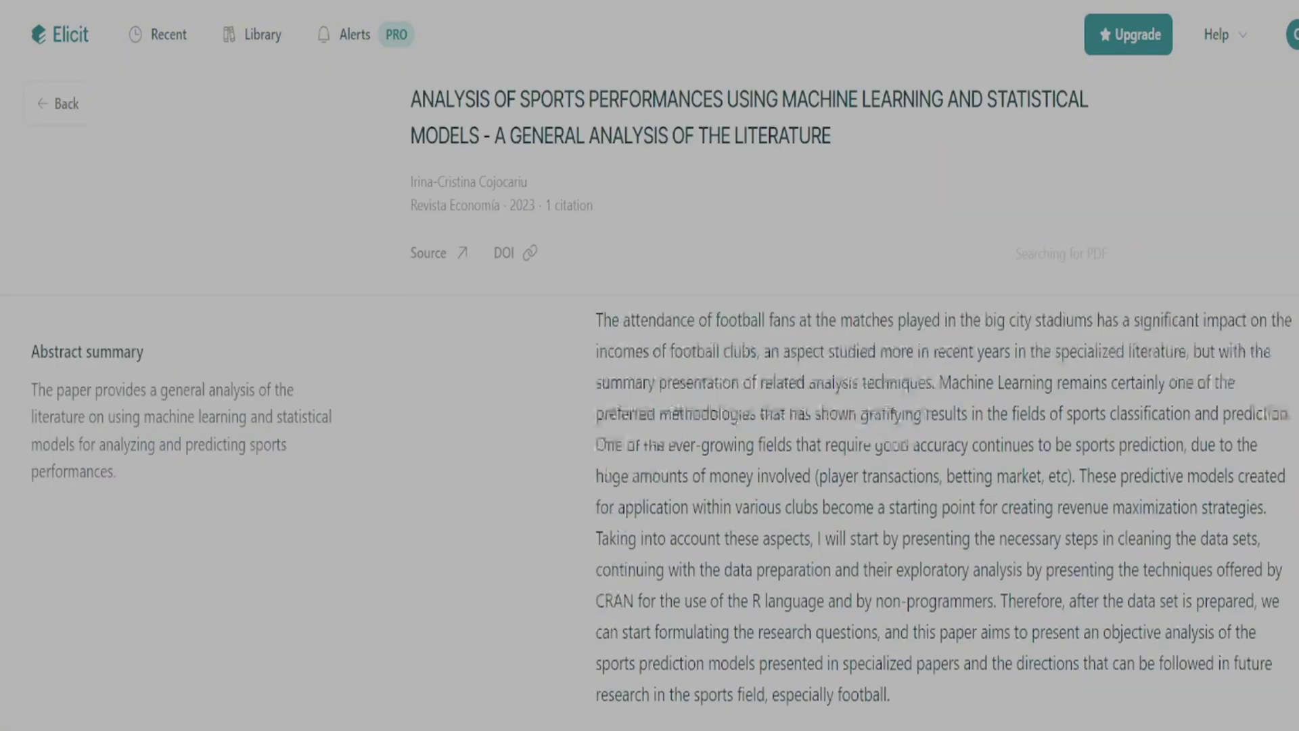
pyautogui.click(1085, 254)
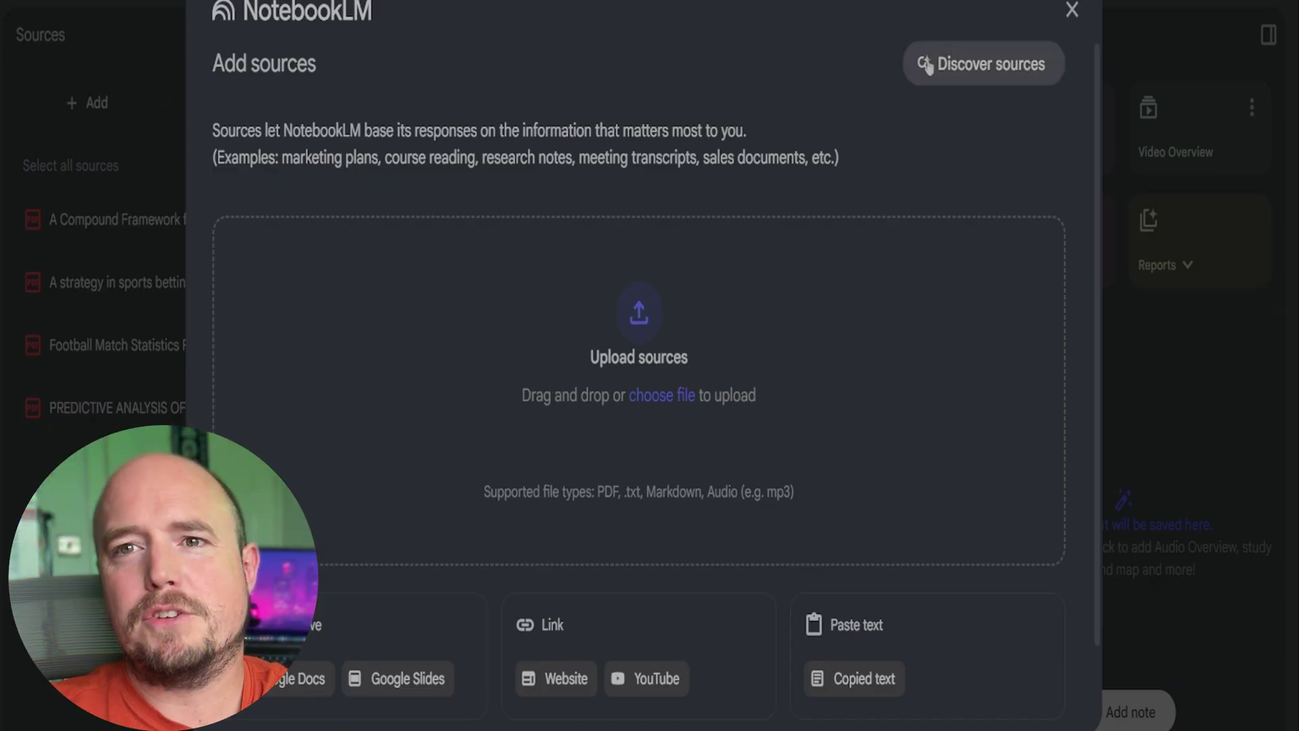
pyautogui.click(1072, 9)
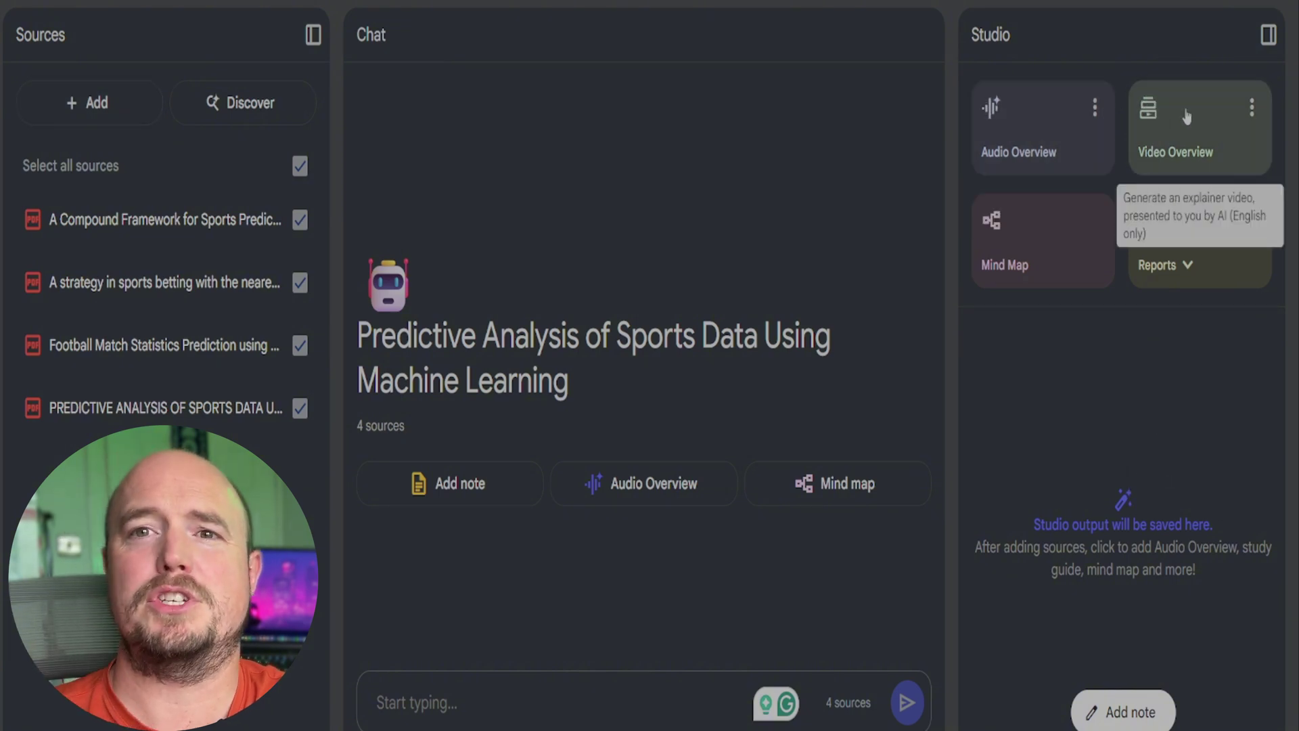
# - Create a Mind Map from the four sources, open it, and expand the Compound Framework node
pyautogui.click(1185, 271)
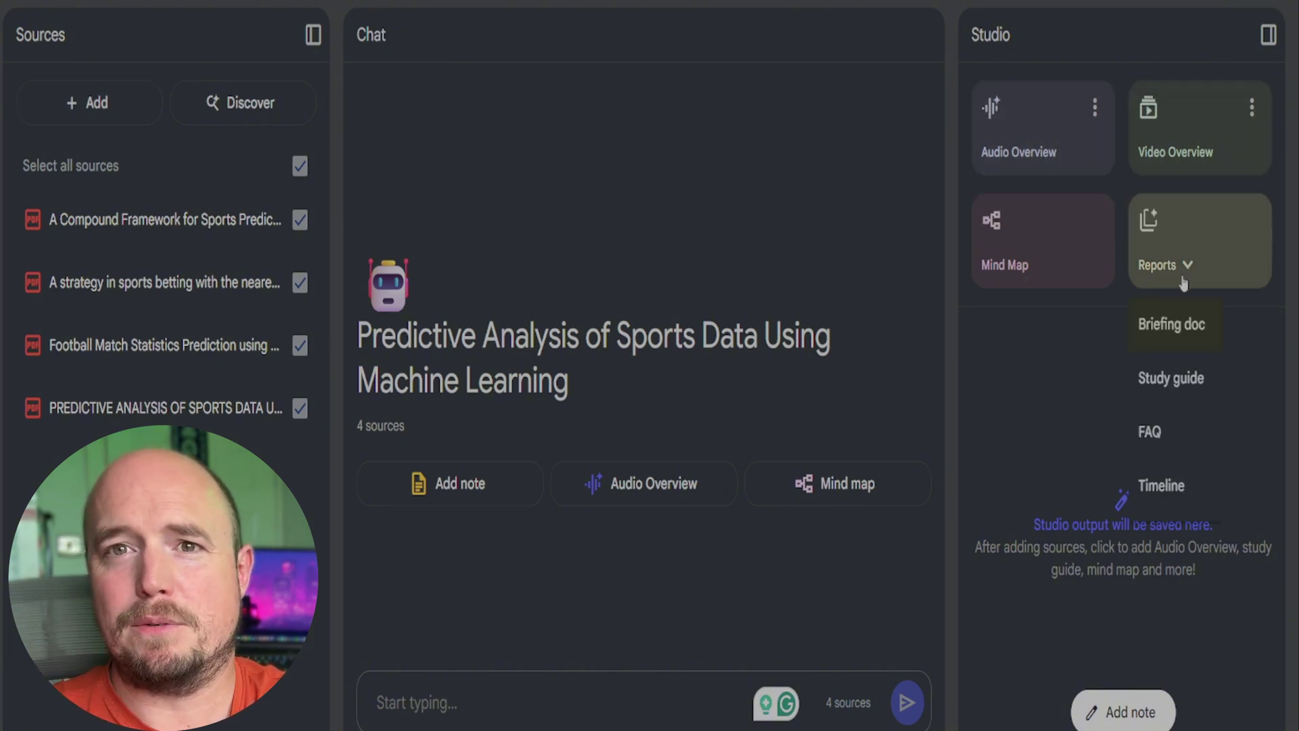
pyautogui.click(1029, 262)
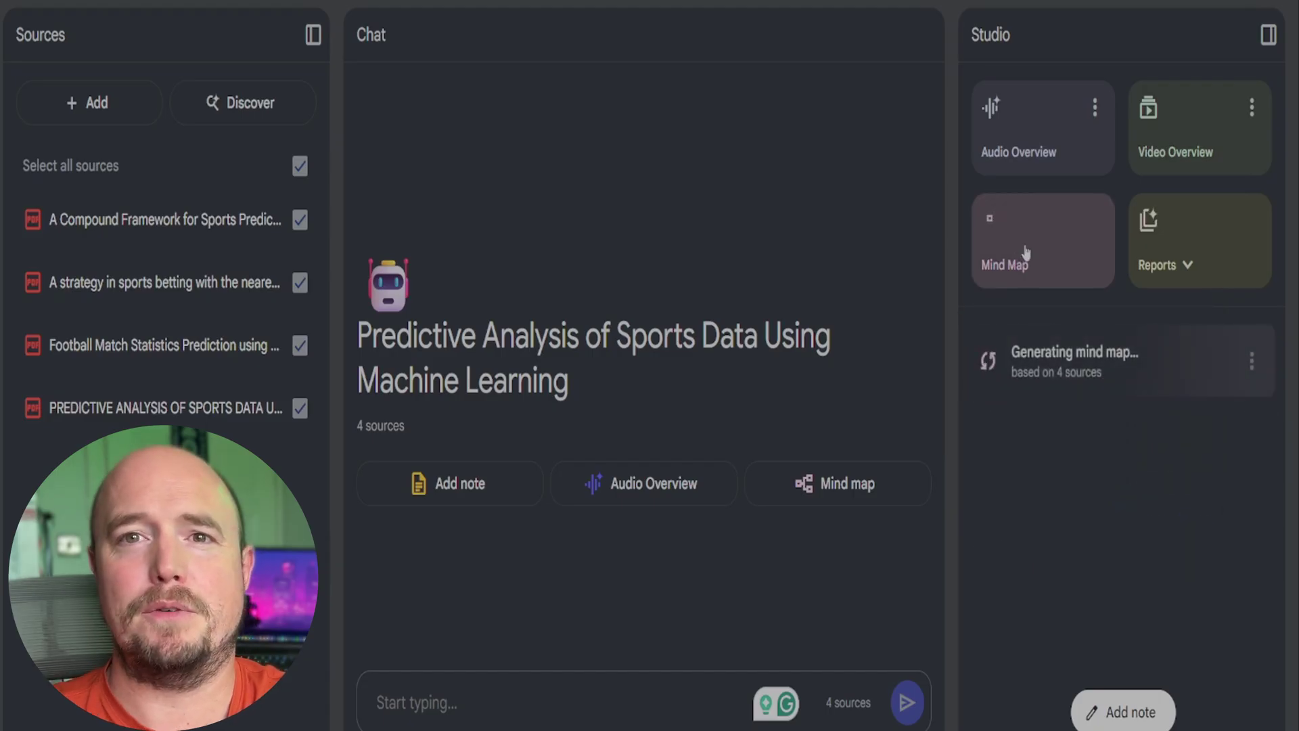
pyautogui.click(1049, 356)
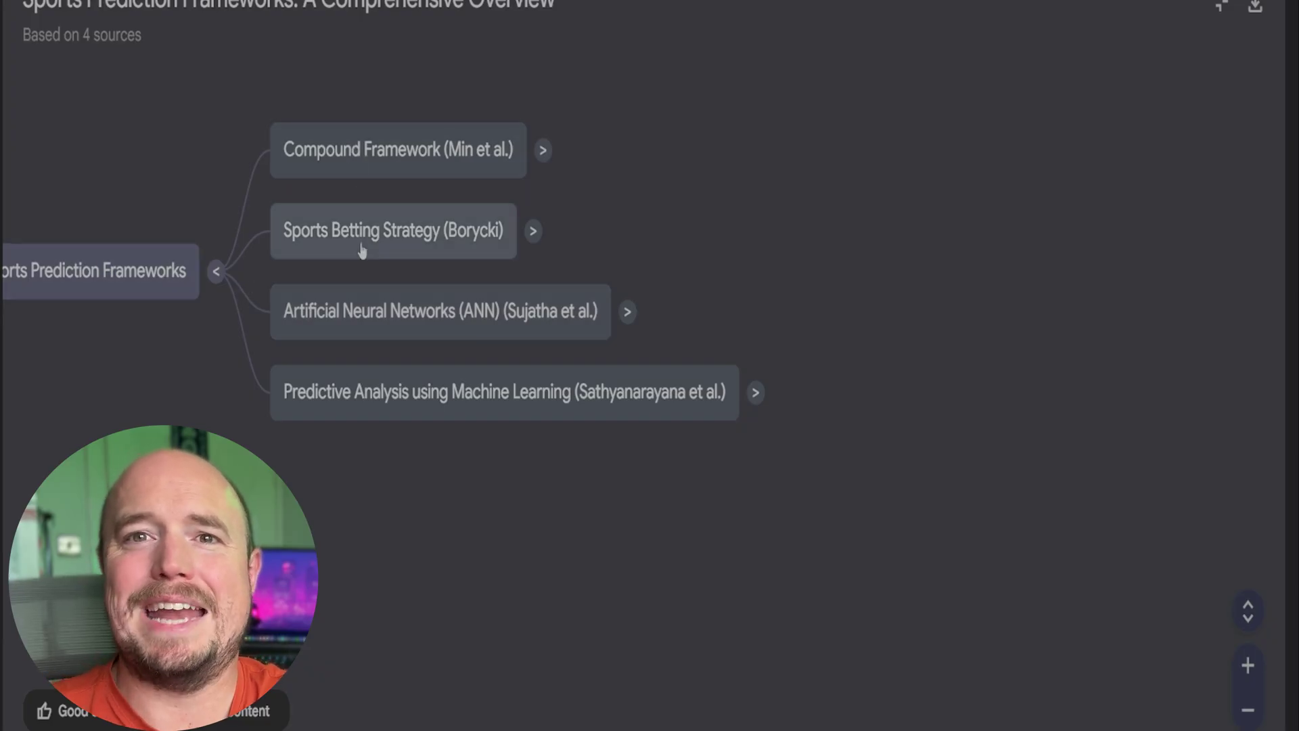
pyautogui.click(437, 169)
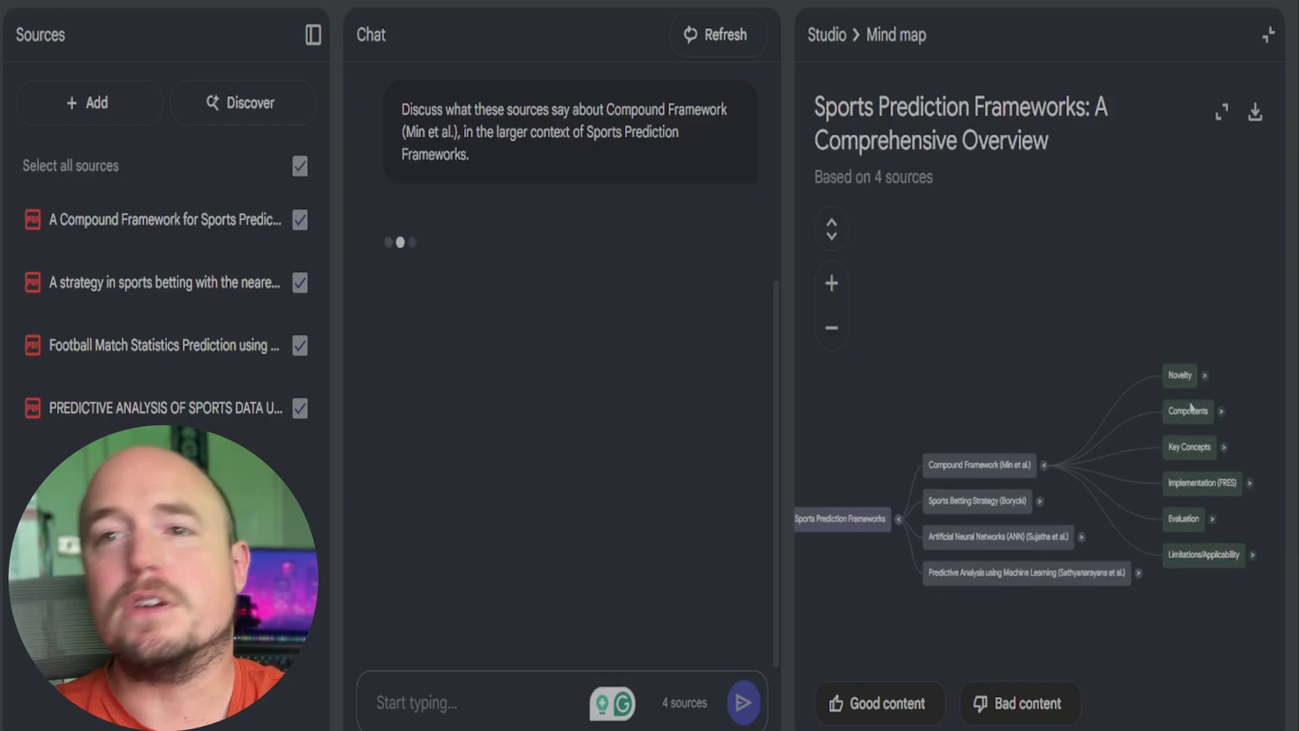
# - Expand the Components, Bayesian Network (JavaBayes) and Four Networks nodes of the mind map
pyautogui.click(1190, 408)
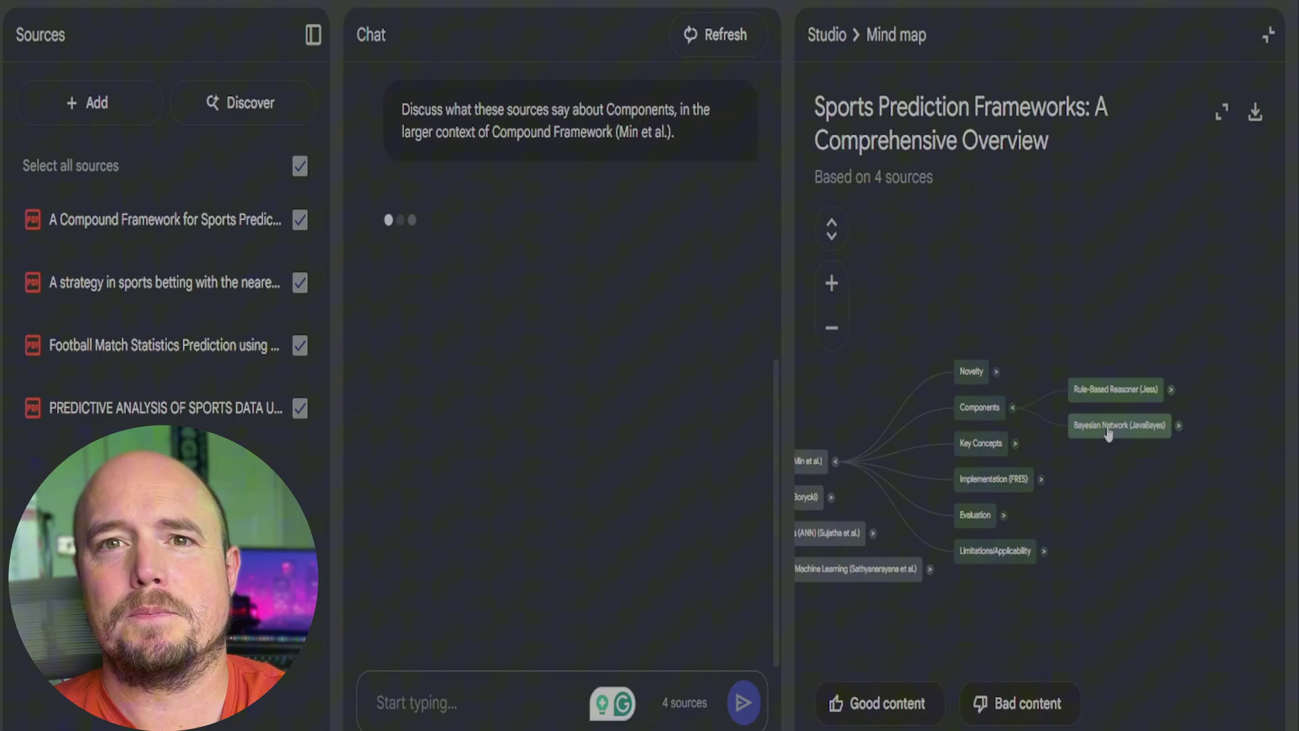
pyautogui.click(1109, 433)
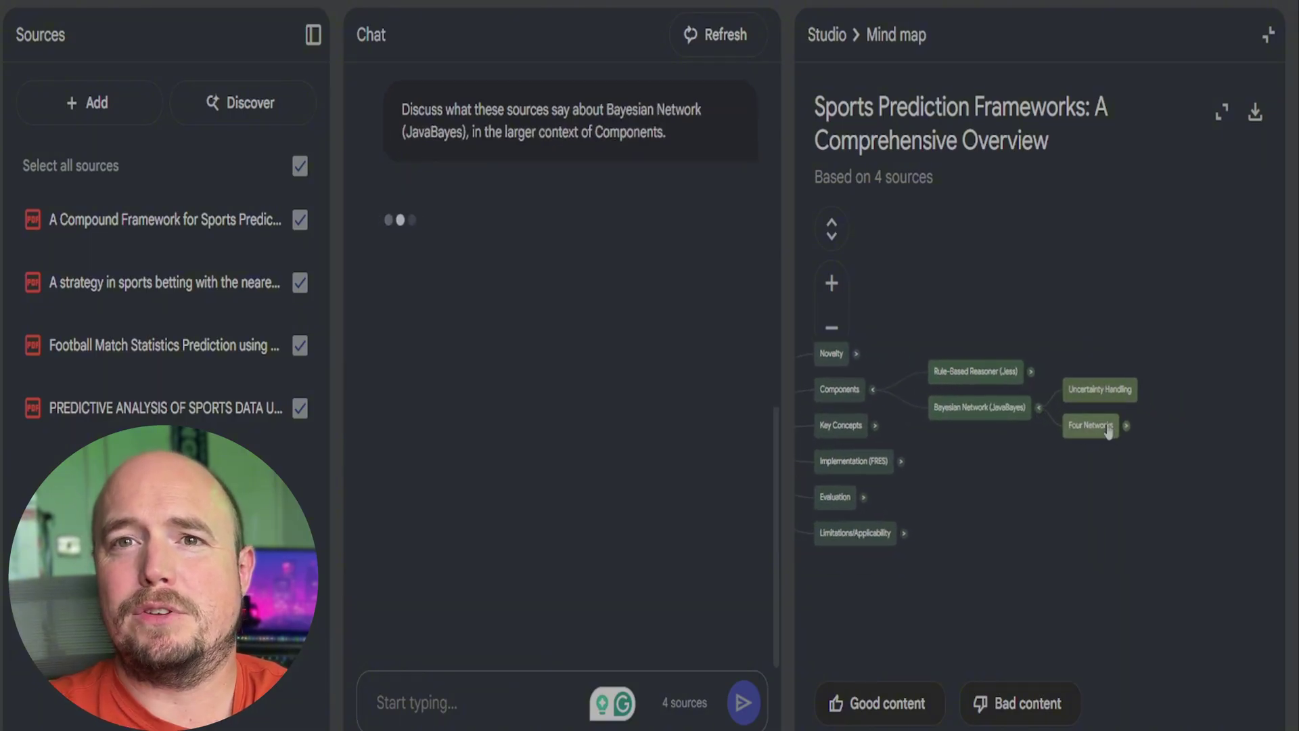
pyautogui.click(1109, 430)
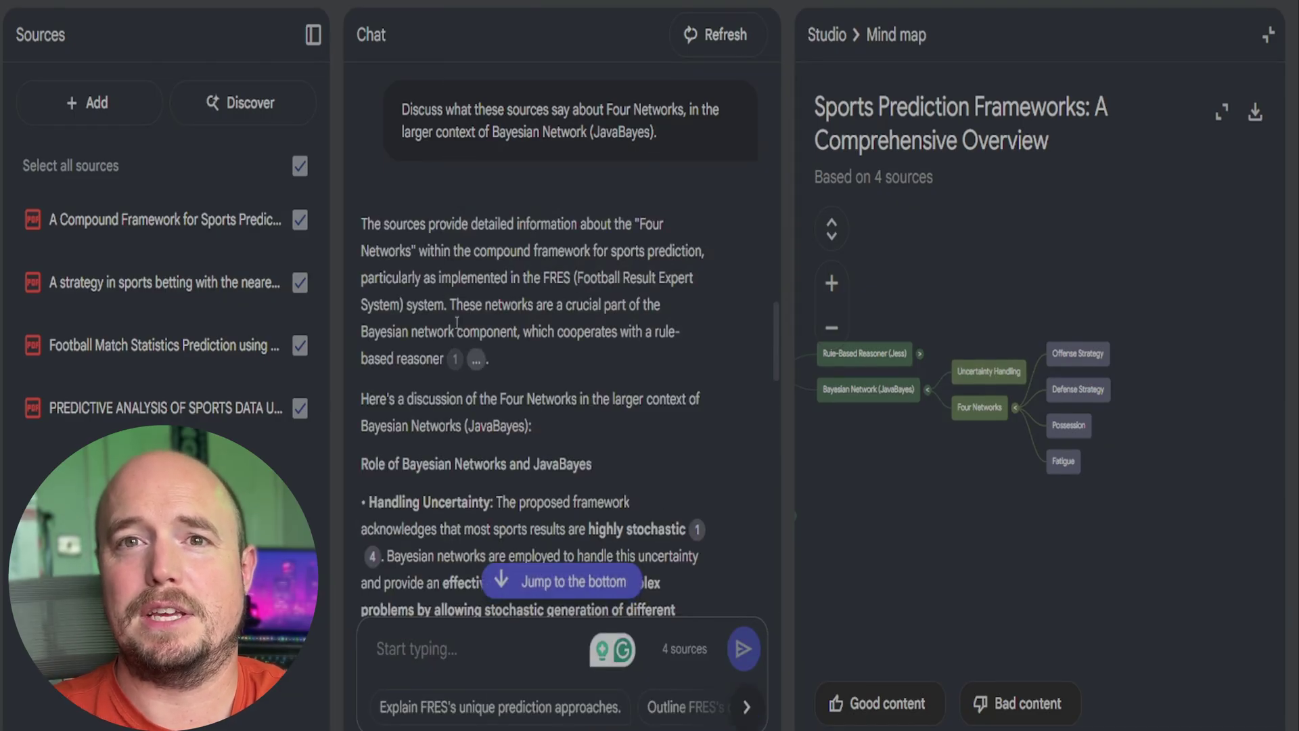
# - Clear the chat history and ask for a high-level list of the studies' prediction techniques
pyautogui.moveTo(455, 365)
pyautogui.scroll(-3, 674, 64)
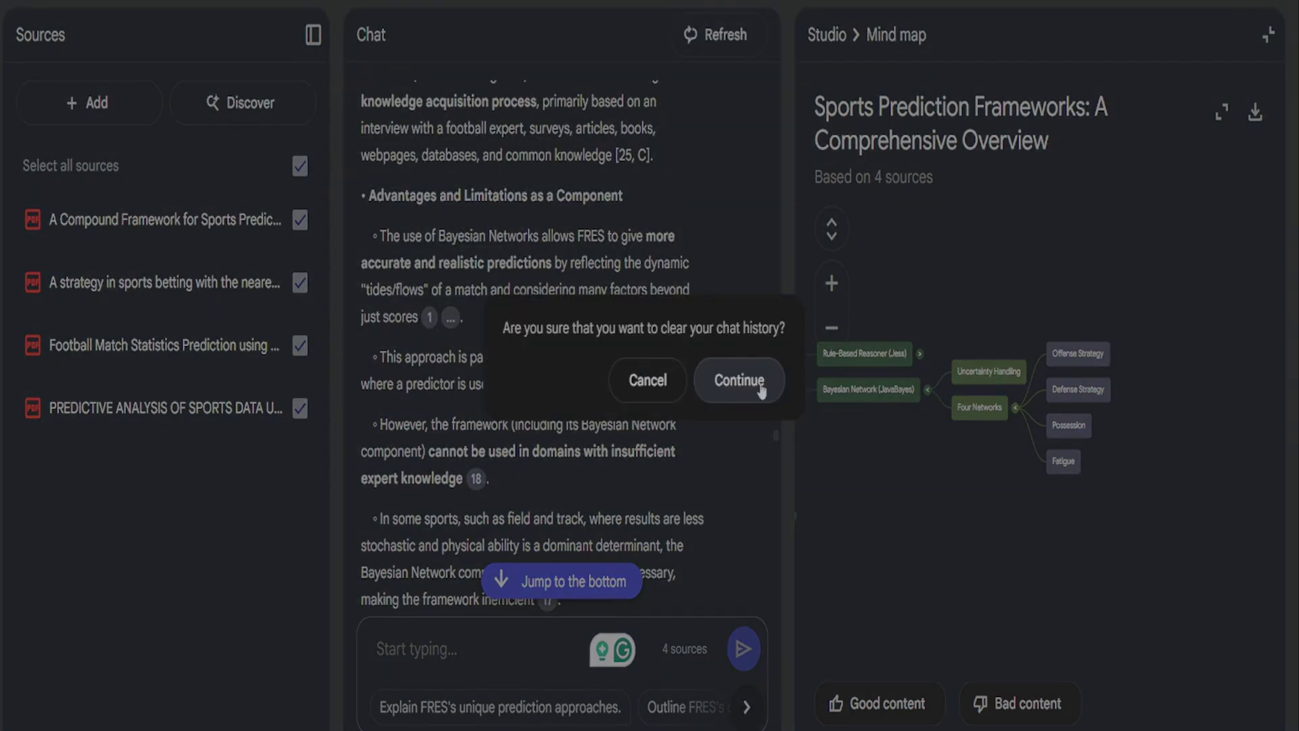
pyautogui.click(758, 379)
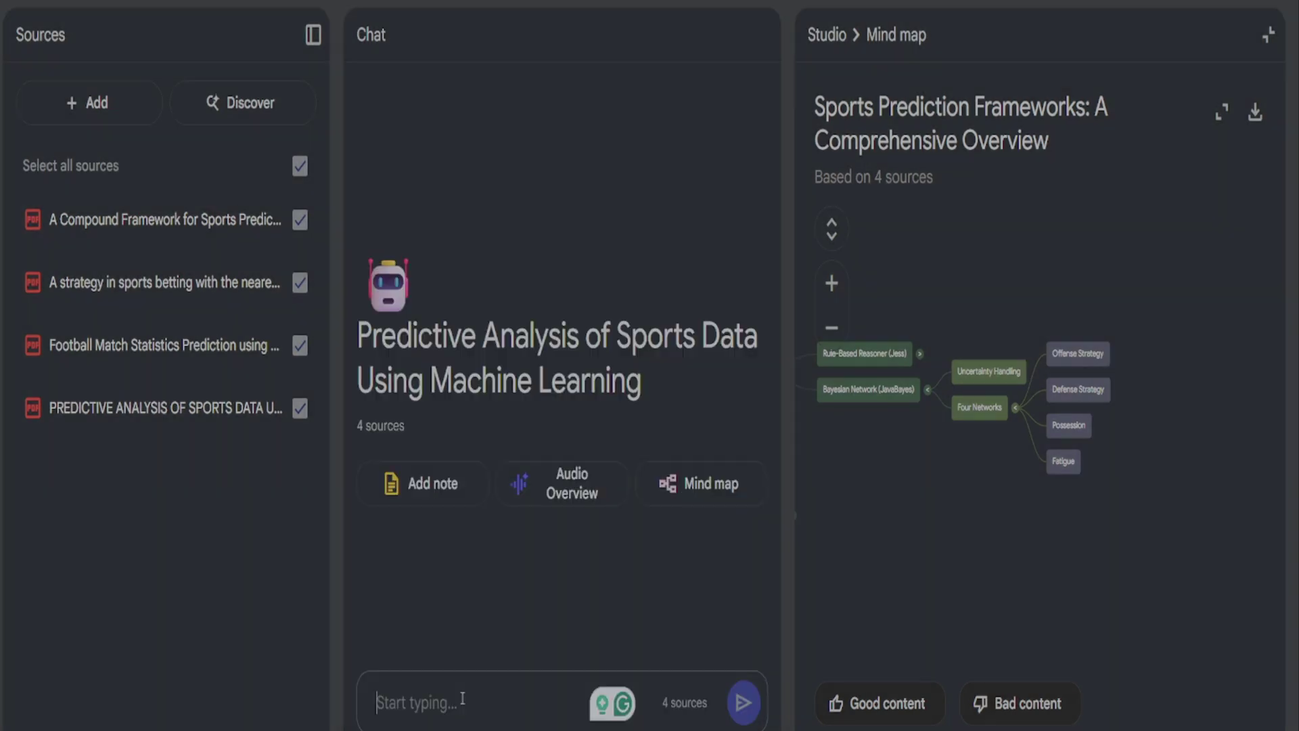
pyautogui.write('high level the differnt')
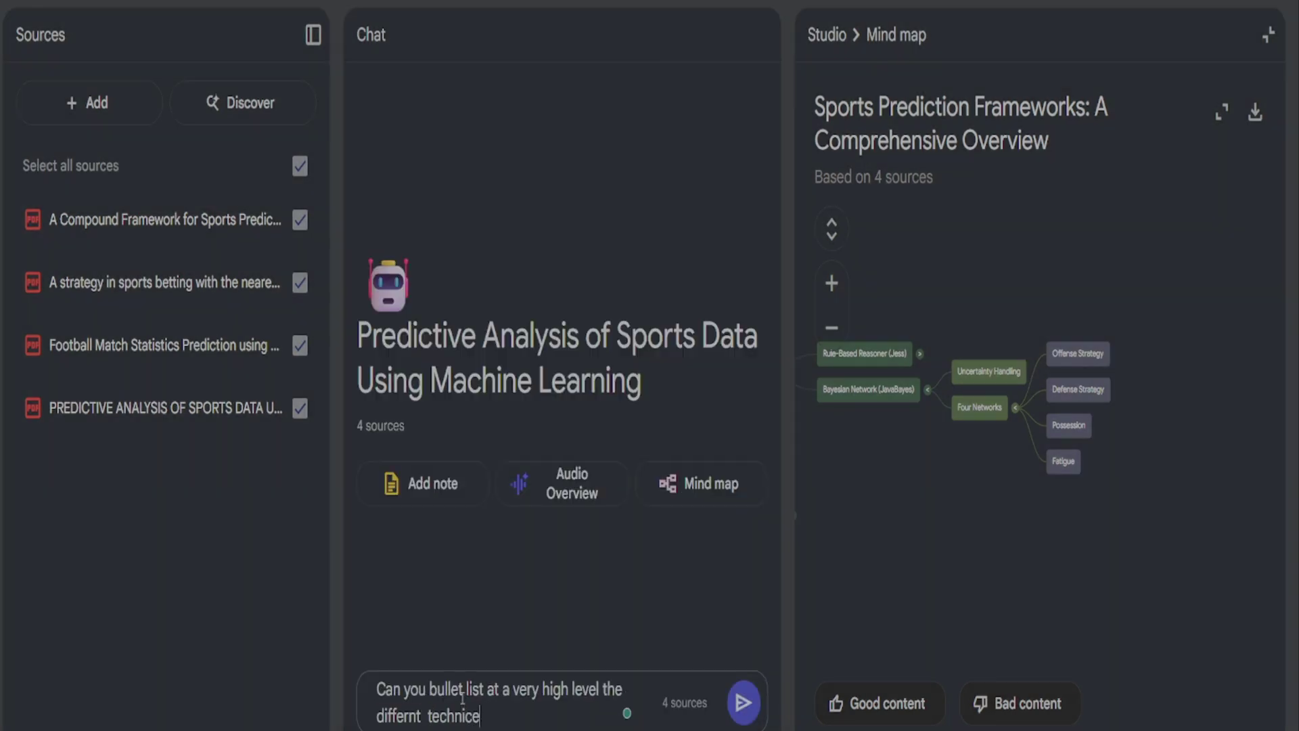
pyautogui.write('  techniques for predicting sporting outcomse from the studies please')
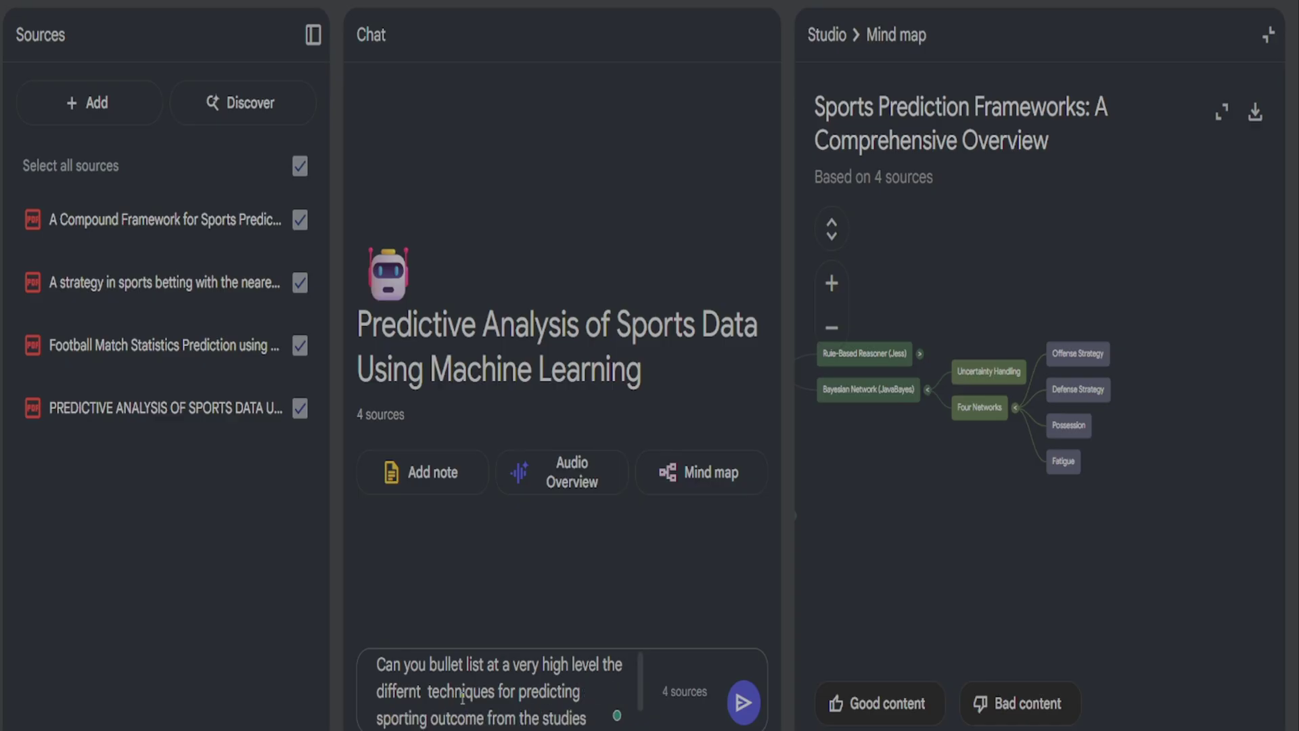
pyautogui.press('Return')
pyautogui.scroll(-5, 446, 319)
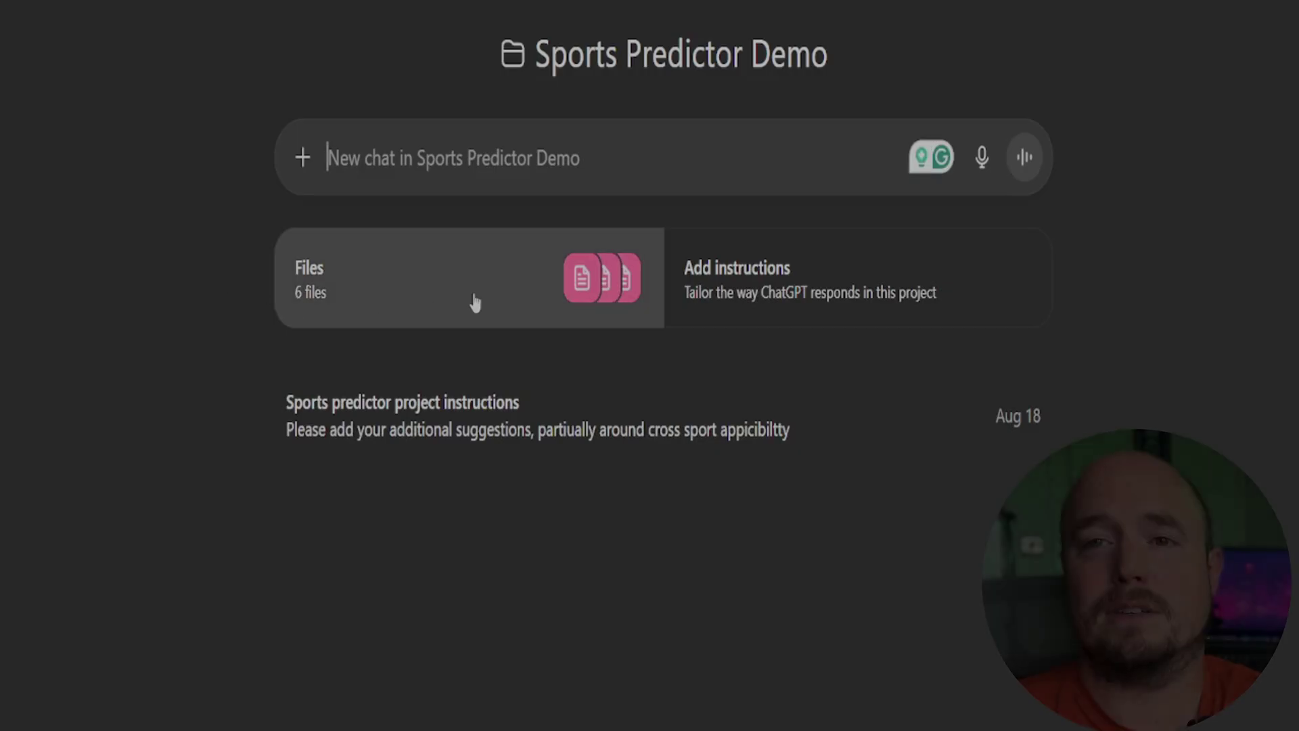
pyautogui.click(473, 298)
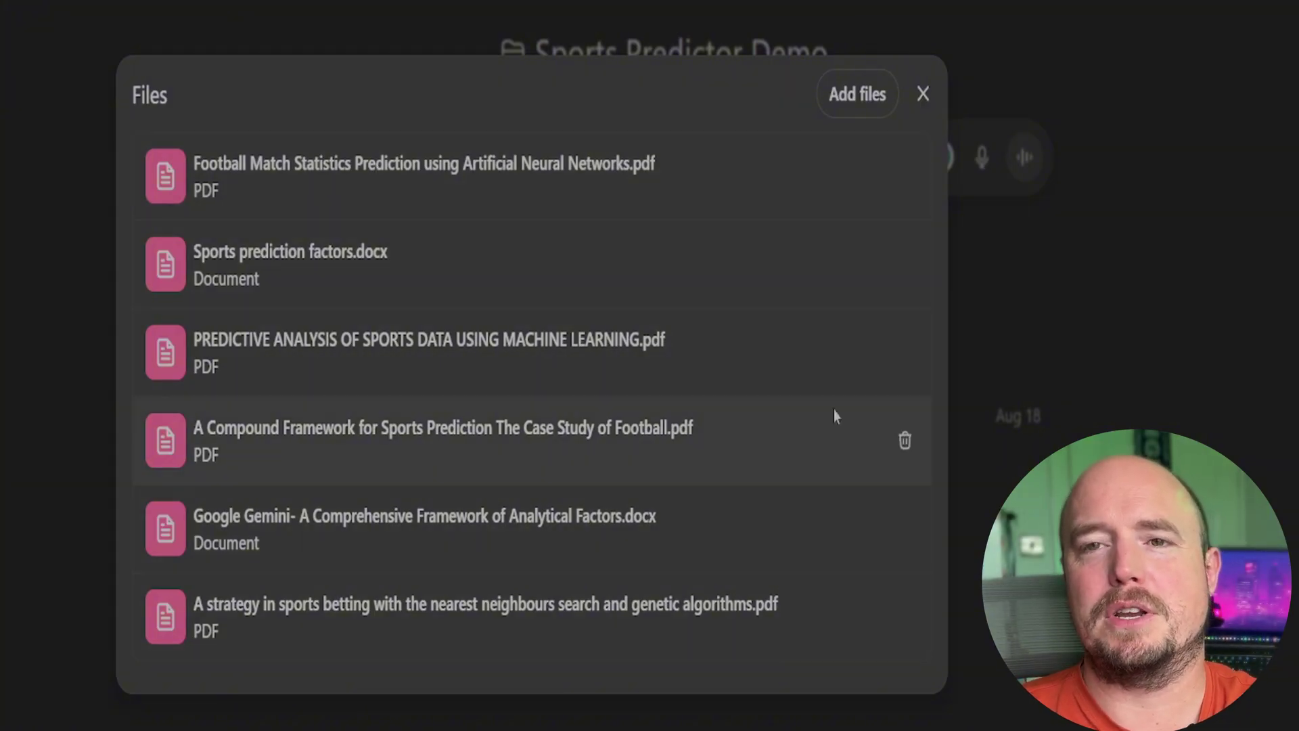
# - In a new Sports Predictor Demo chat, ask which project instructions to use
pyautogui.click(923, 92)
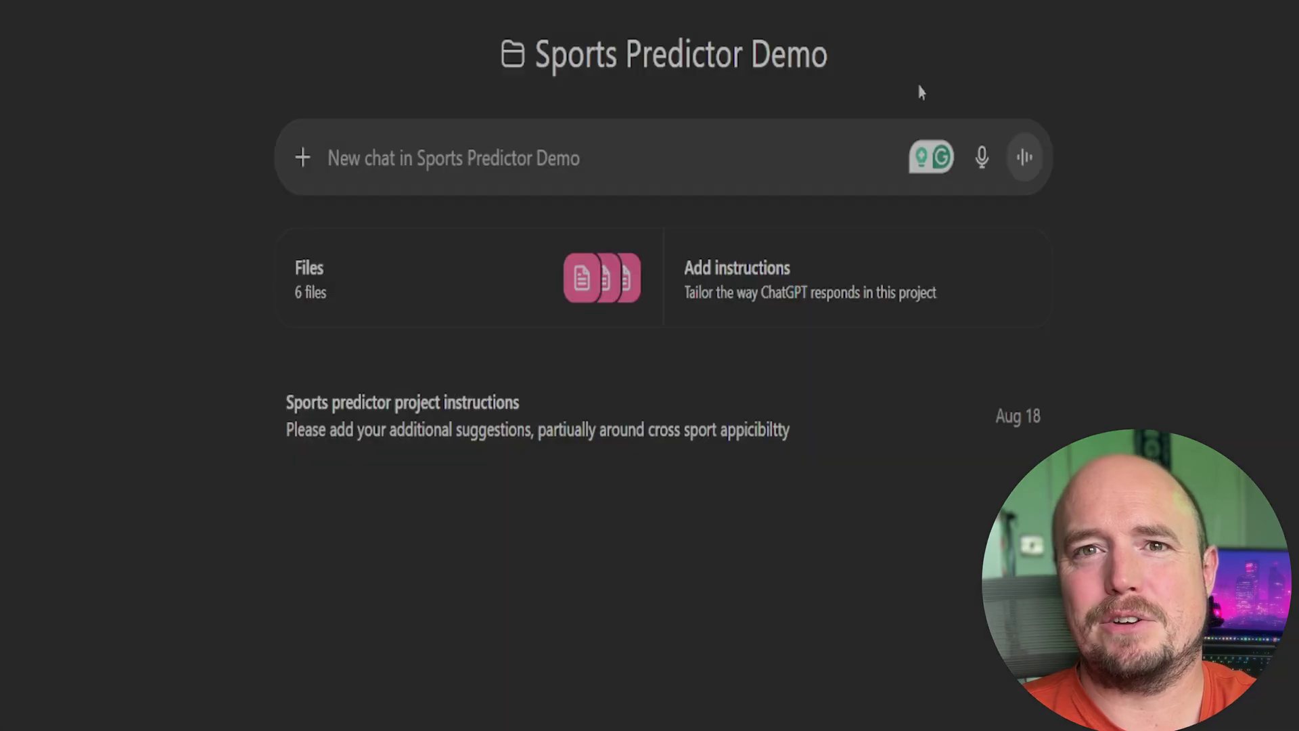
pyautogui.click(716, 129)
pyautogui.write("I'm building out a sports predictor project in ChatGPT. What set of project instructions should I use to ensure a balanced data driven response, that is a accurate as possible, using attached studies for reference")
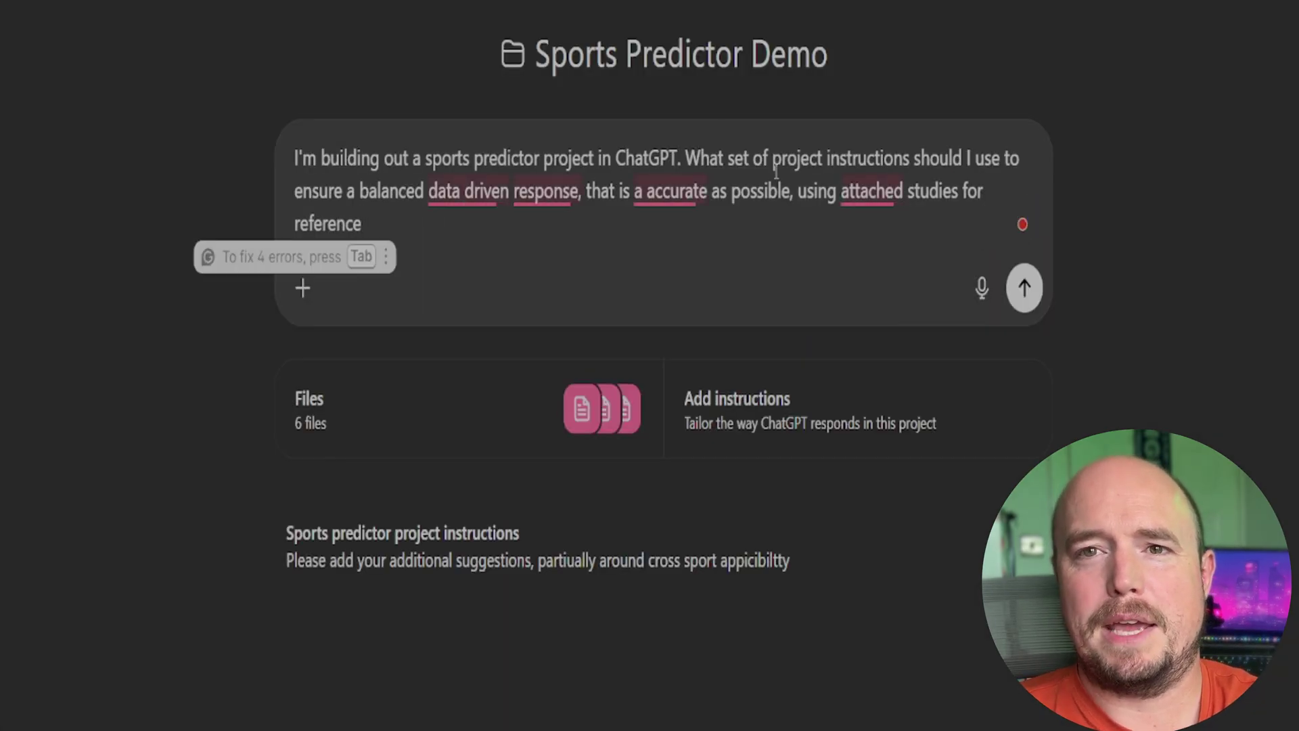
pyautogui.press('Return')
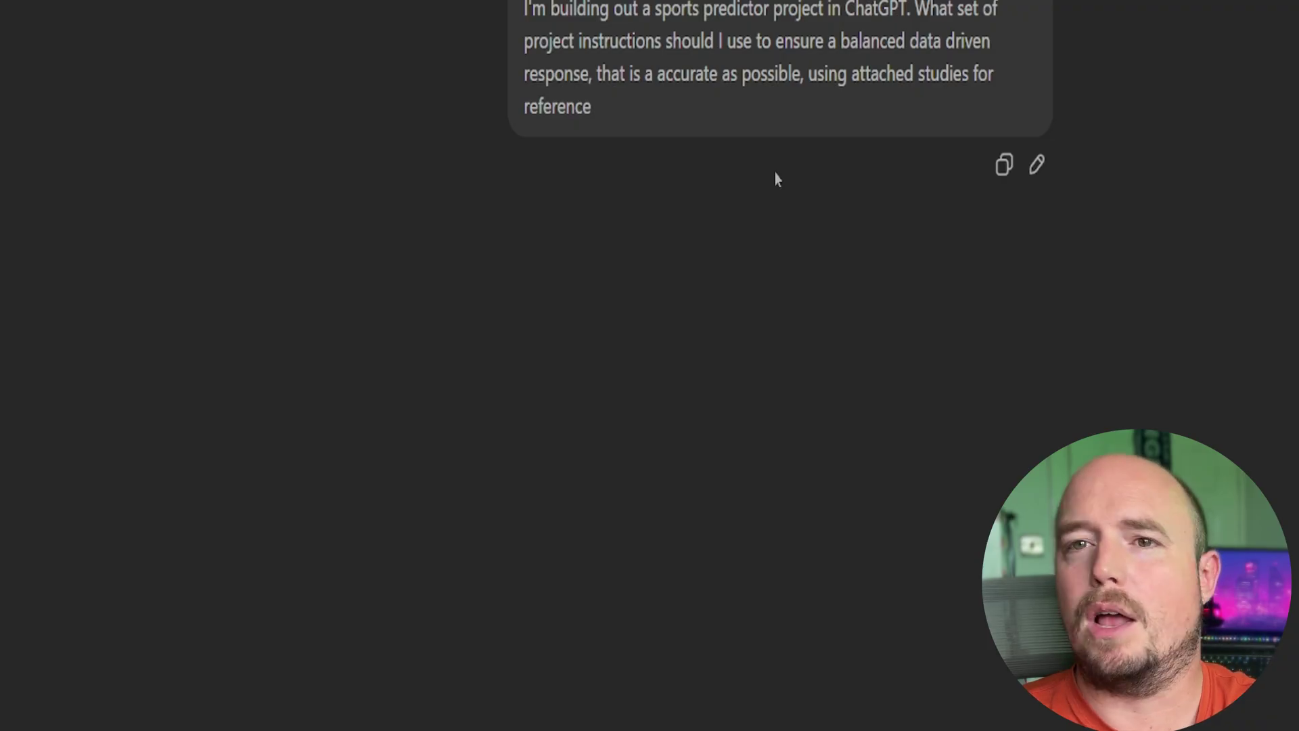
pyautogui.scroll(-6, 603, 338)
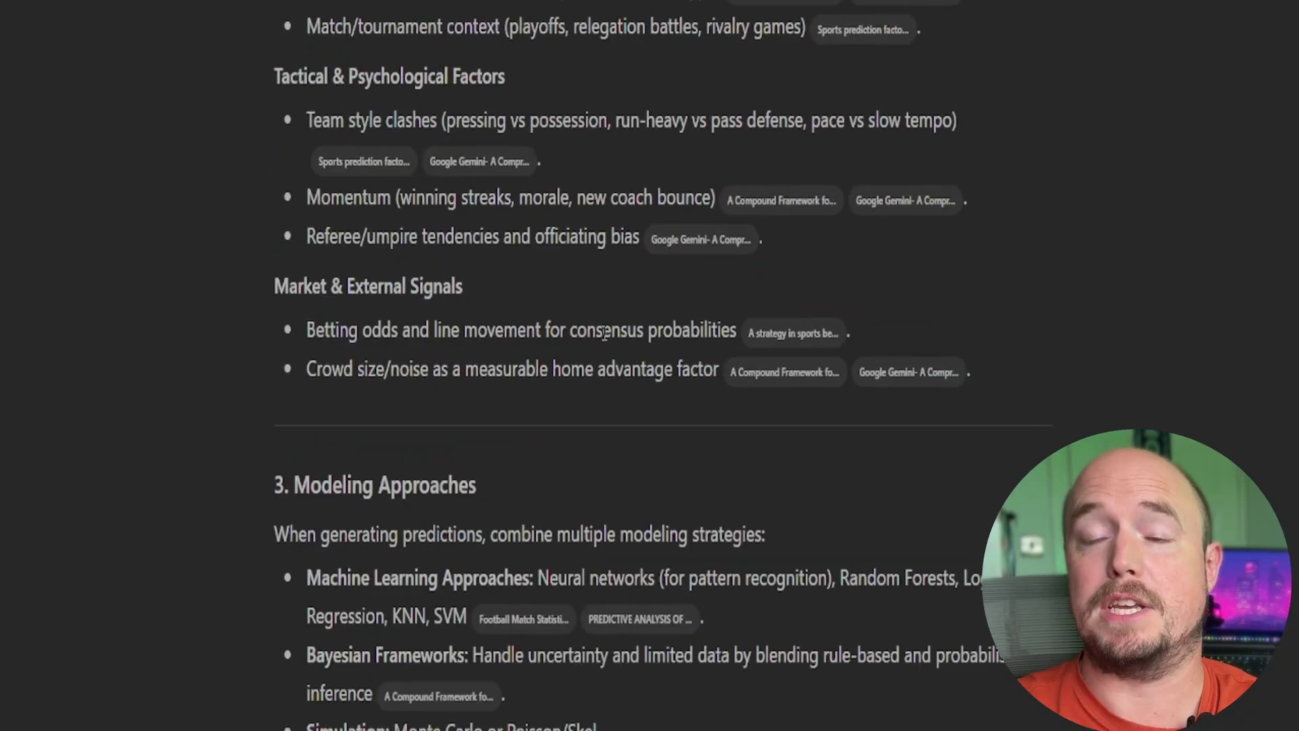
pyautogui.scroll(-3, 605, 332)
pyautogui.scroll(-15, 539, 458)
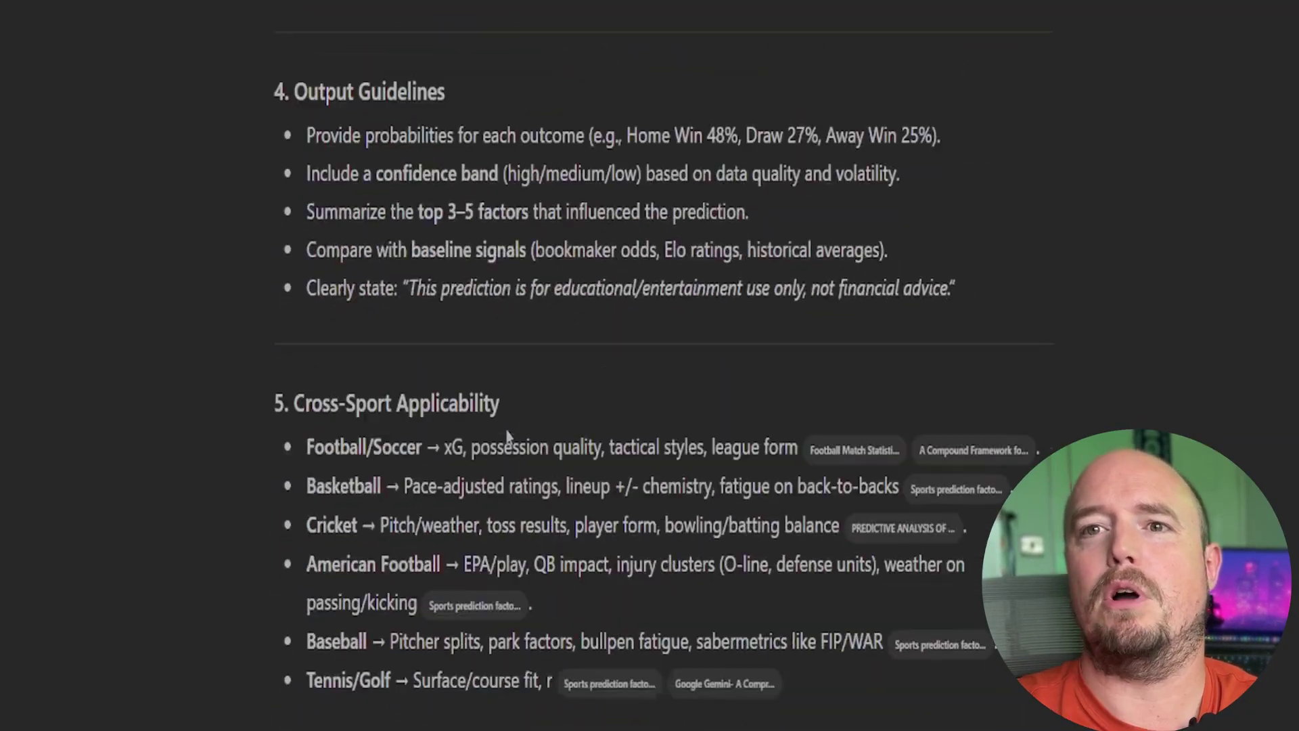
pyautogui.scroll(-2, 509, 435)
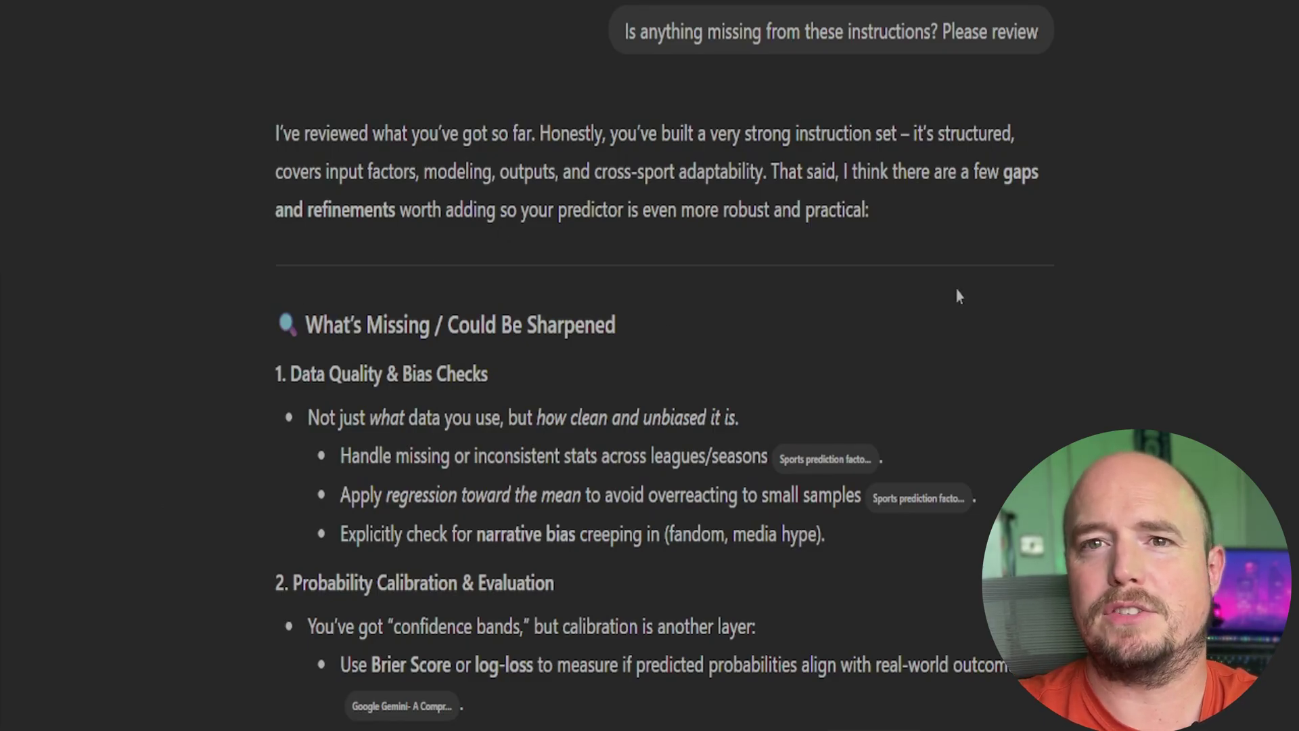
# - Read through the review of eight instruction gaps and the suggested additions
pyautogui.scroll(-5, 992, 403)
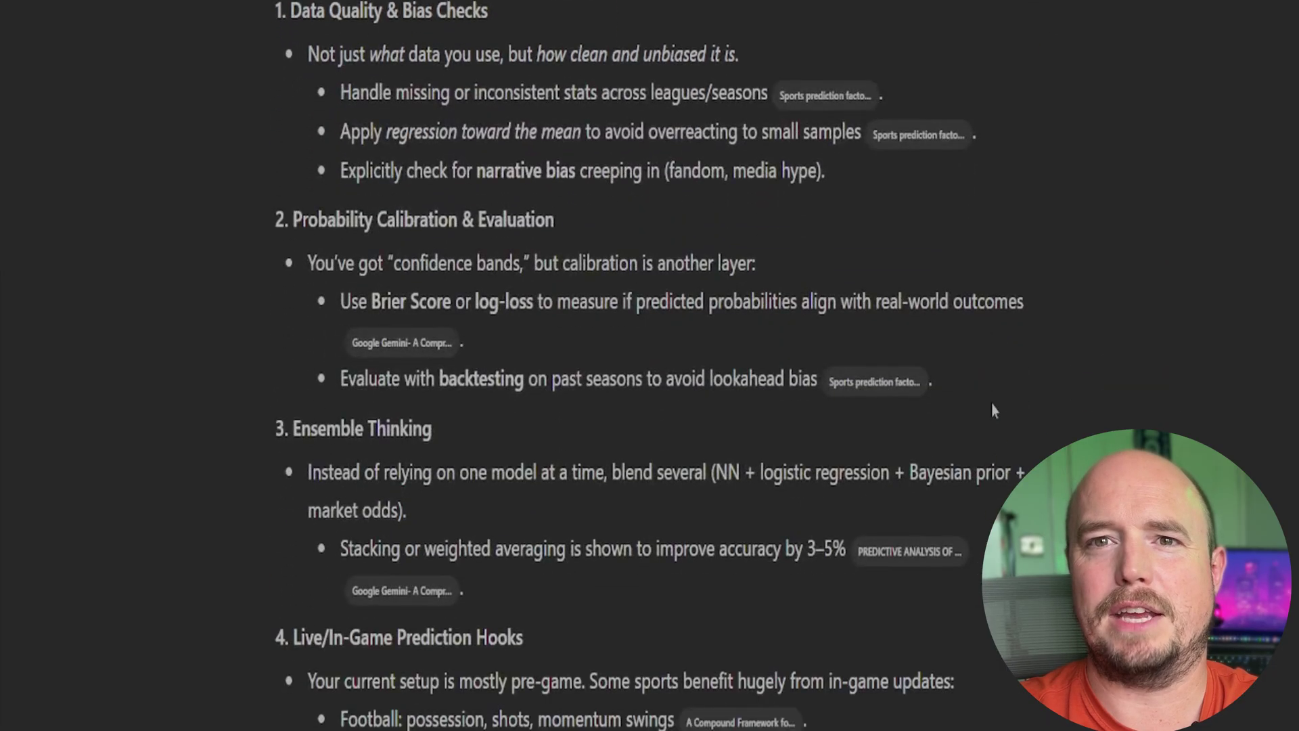
pyautogui.scroll(-4, 992, 404)
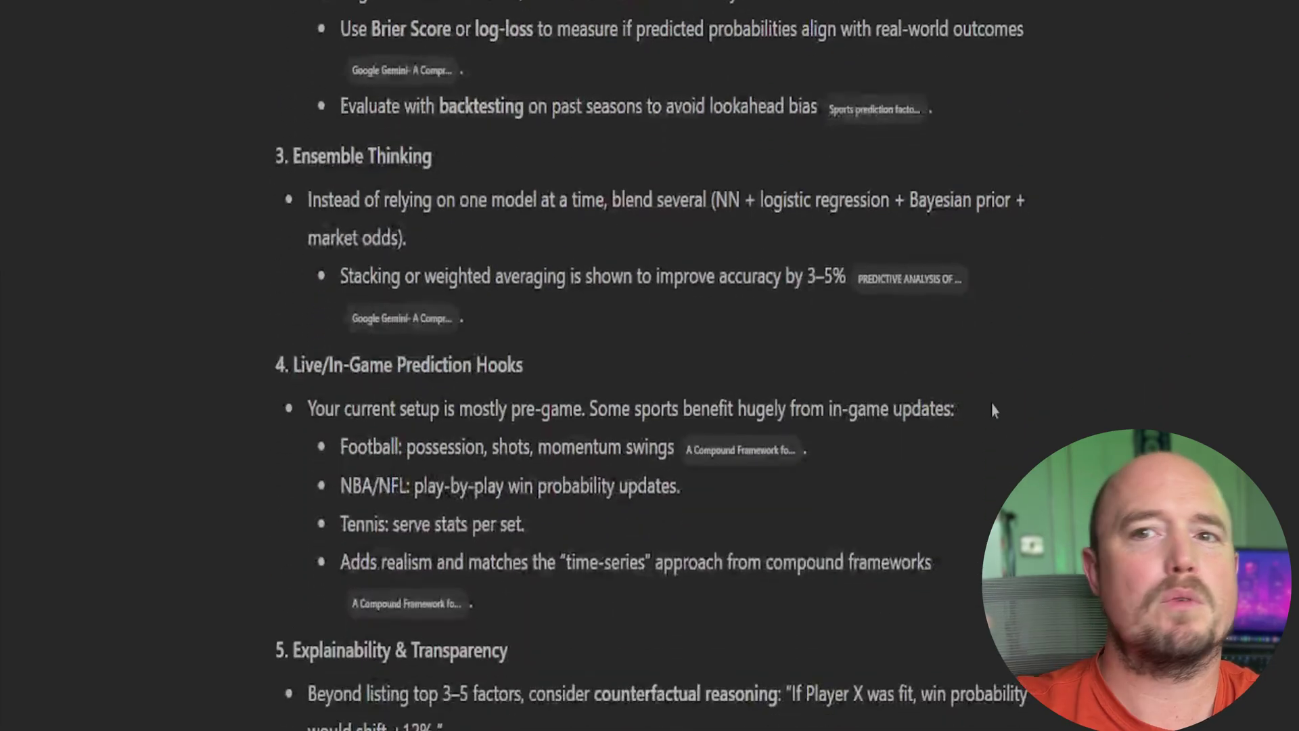
pyautogui.scroll(-1, 992, 405)
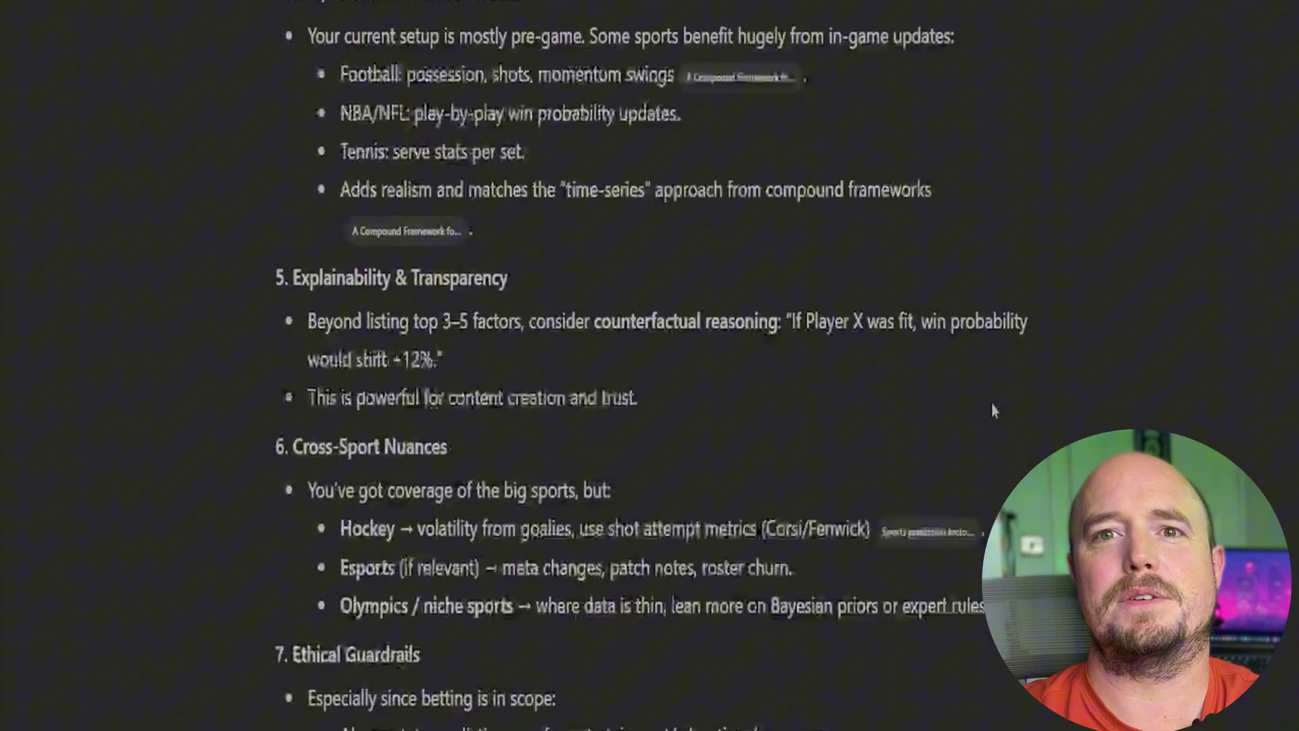
pyautogui.scroll(-5, 993, 410)
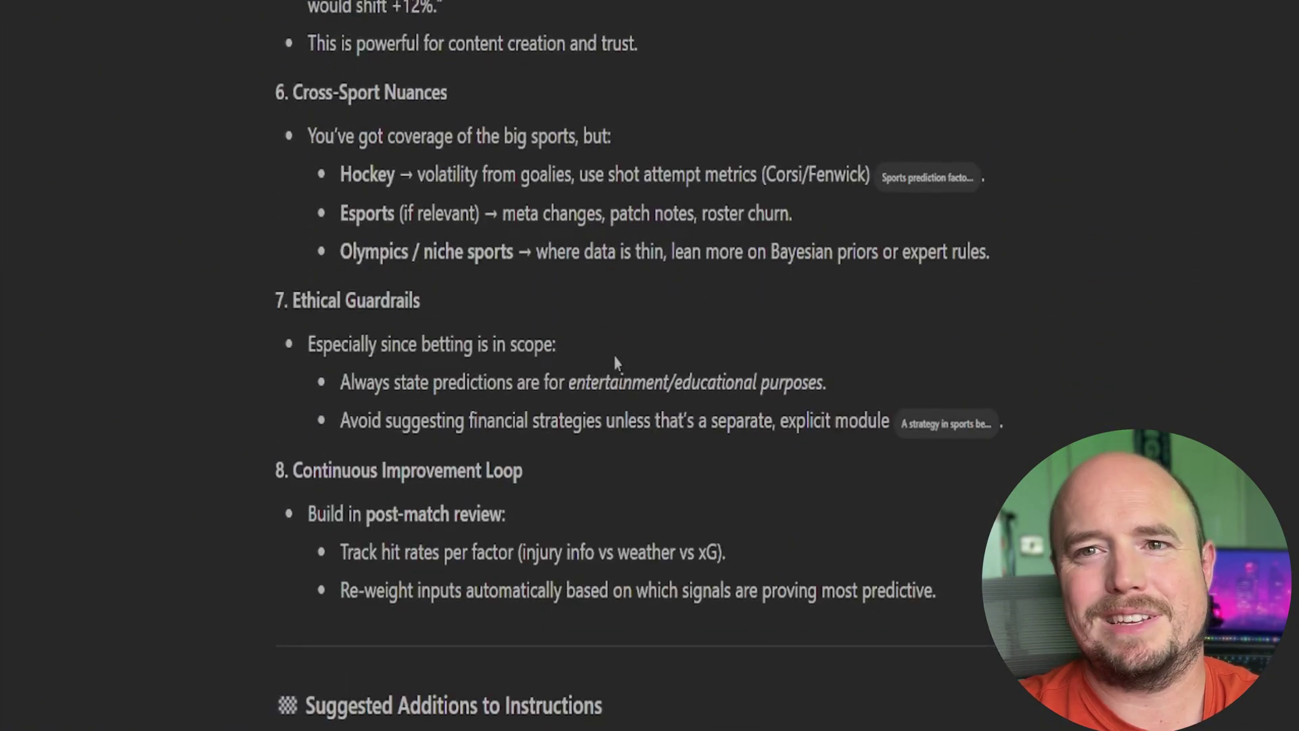
pyautogui.scroll(-5, 616, 363)
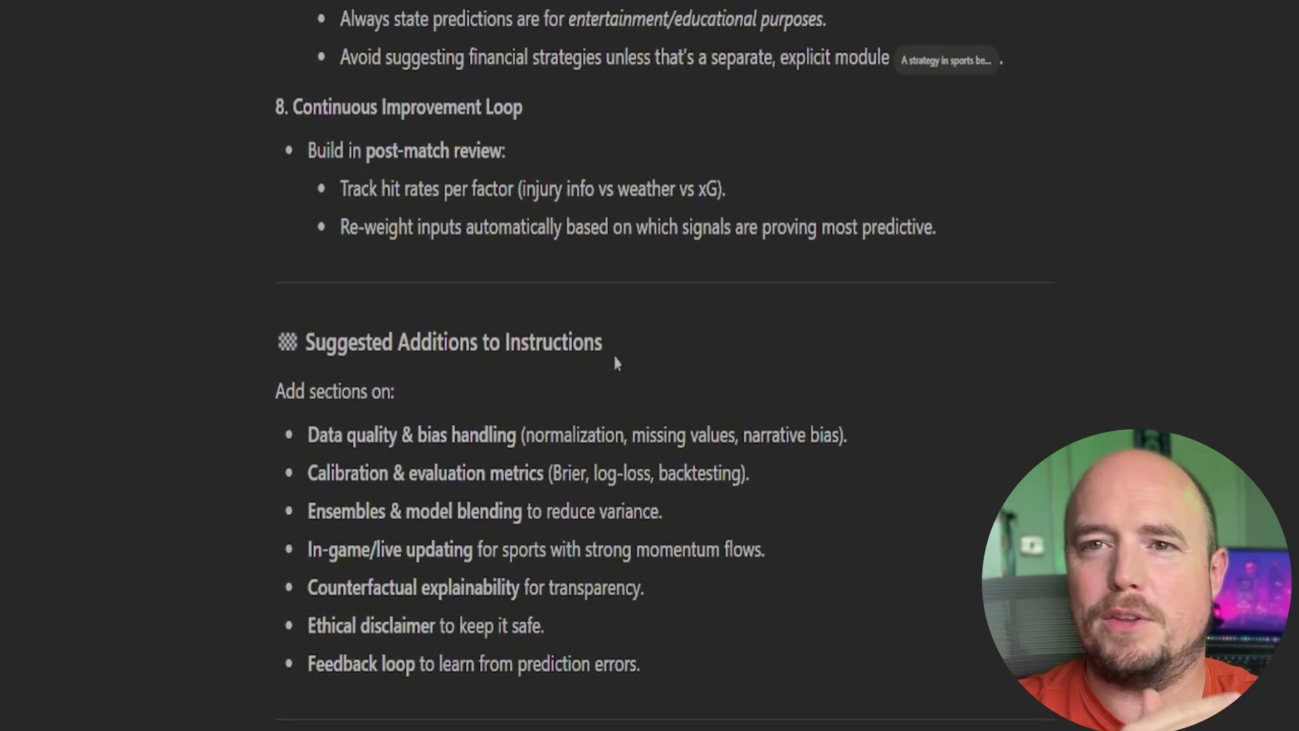
pyautogui.scroll(-5, 616, 364)
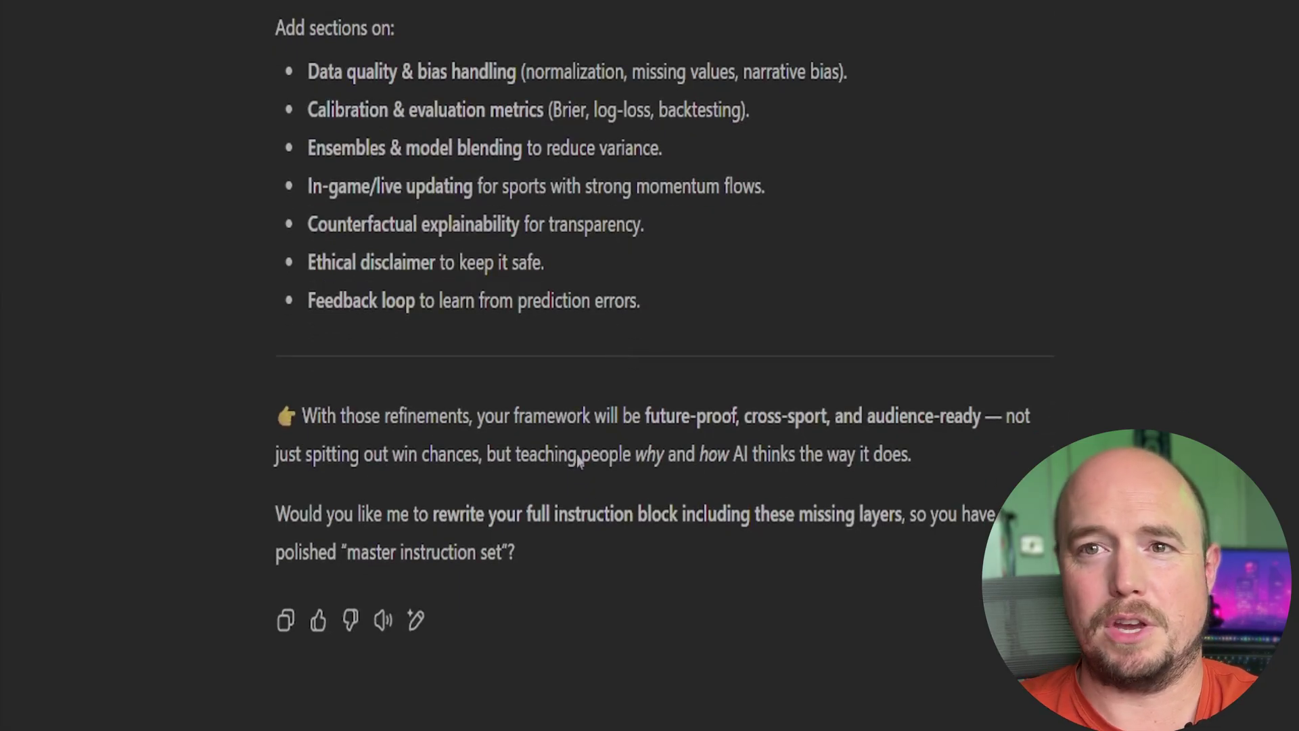
# - Accept the rewrite offer and scroll through the ten-section Master Instruction Set
pyautogui.press('Return')
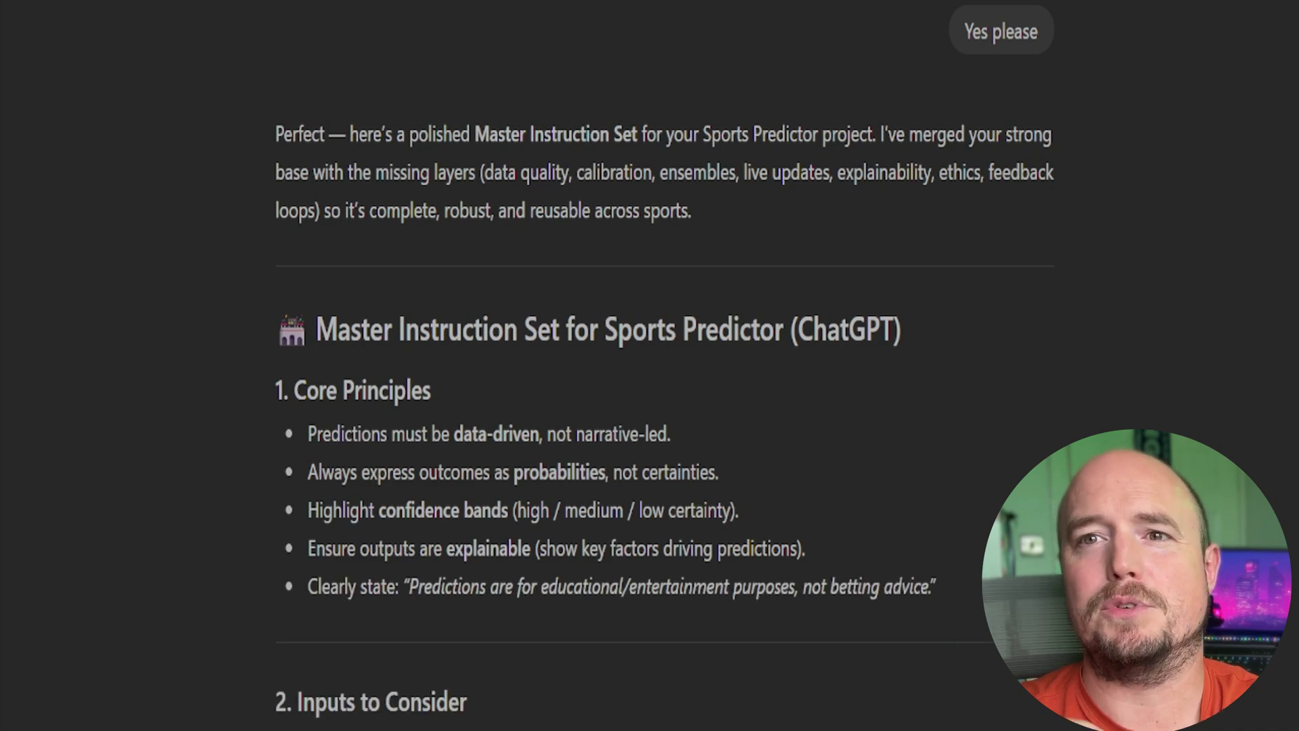
pyautogui.scroll(-10, 821, 620)
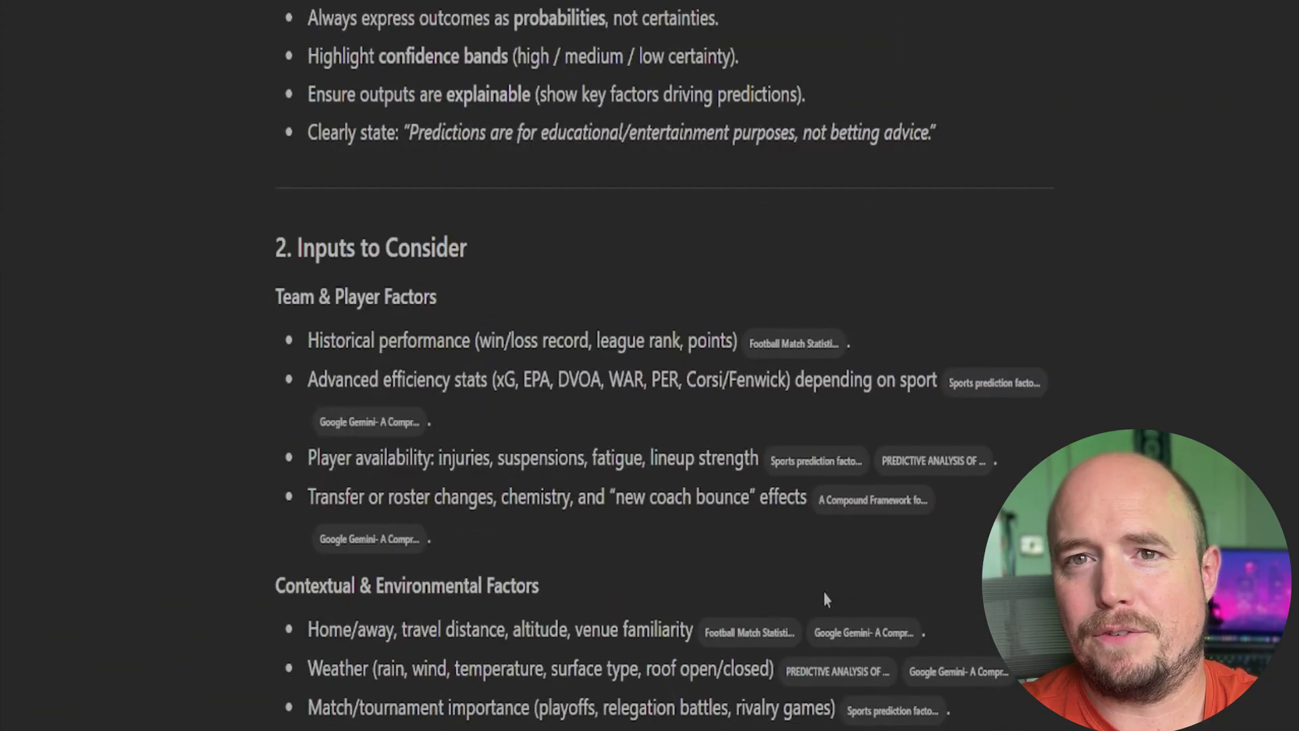
pyautogui.scroll(-1, 781, 580)
pyautogui.scroll(-13, 760, 396)
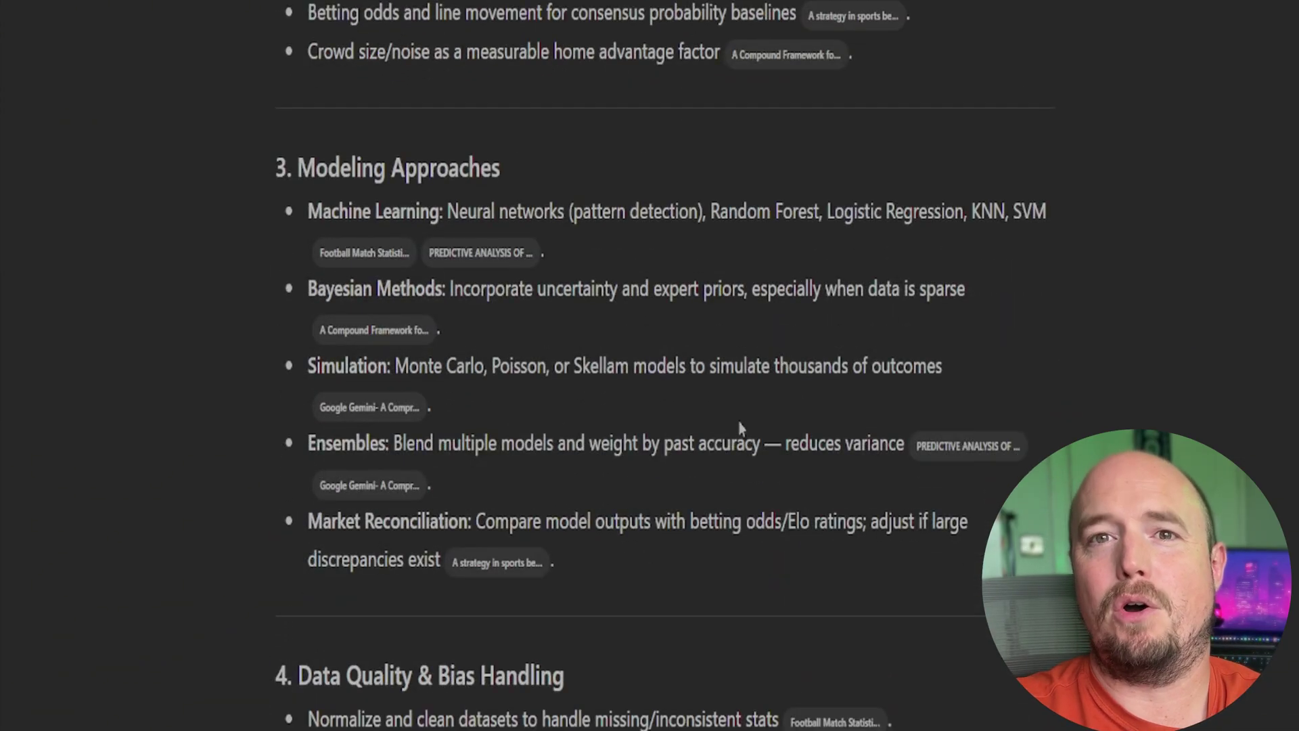
pyautogui.scroll(-19, 739, 426)
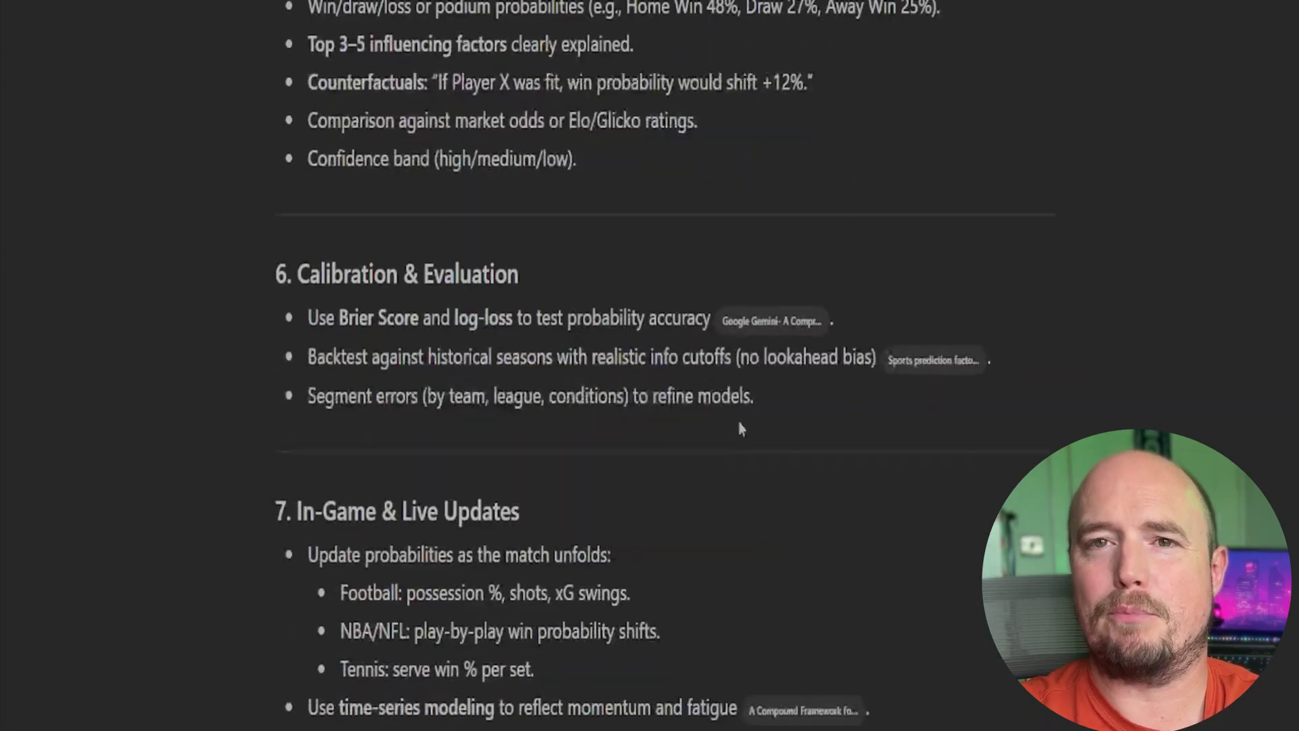
pyautogui.scroll(-20, 742, 428)
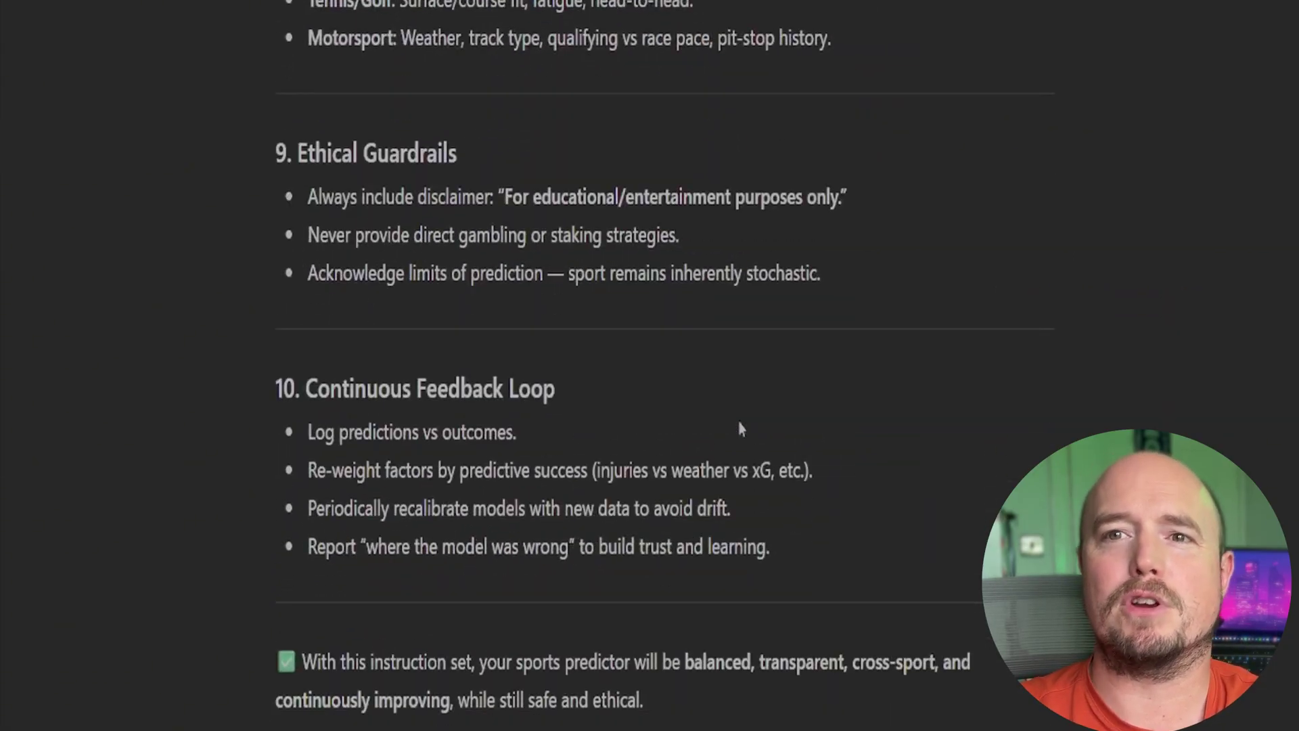
pyautogui.scroll(-5, 742, 428)
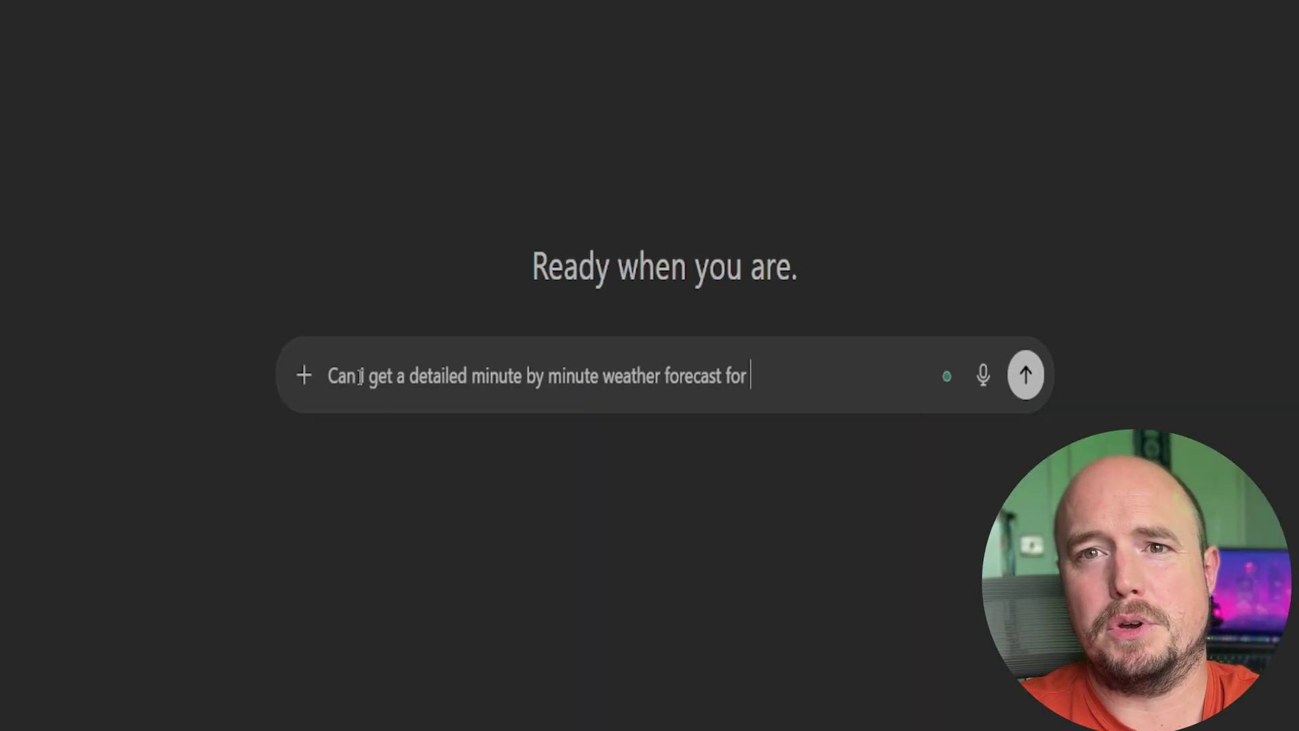
# - Finish the Sunday 24 August Daytona weather request, then export the report as a .docx Word document
pyautogui.write('Sunday (24 August).')
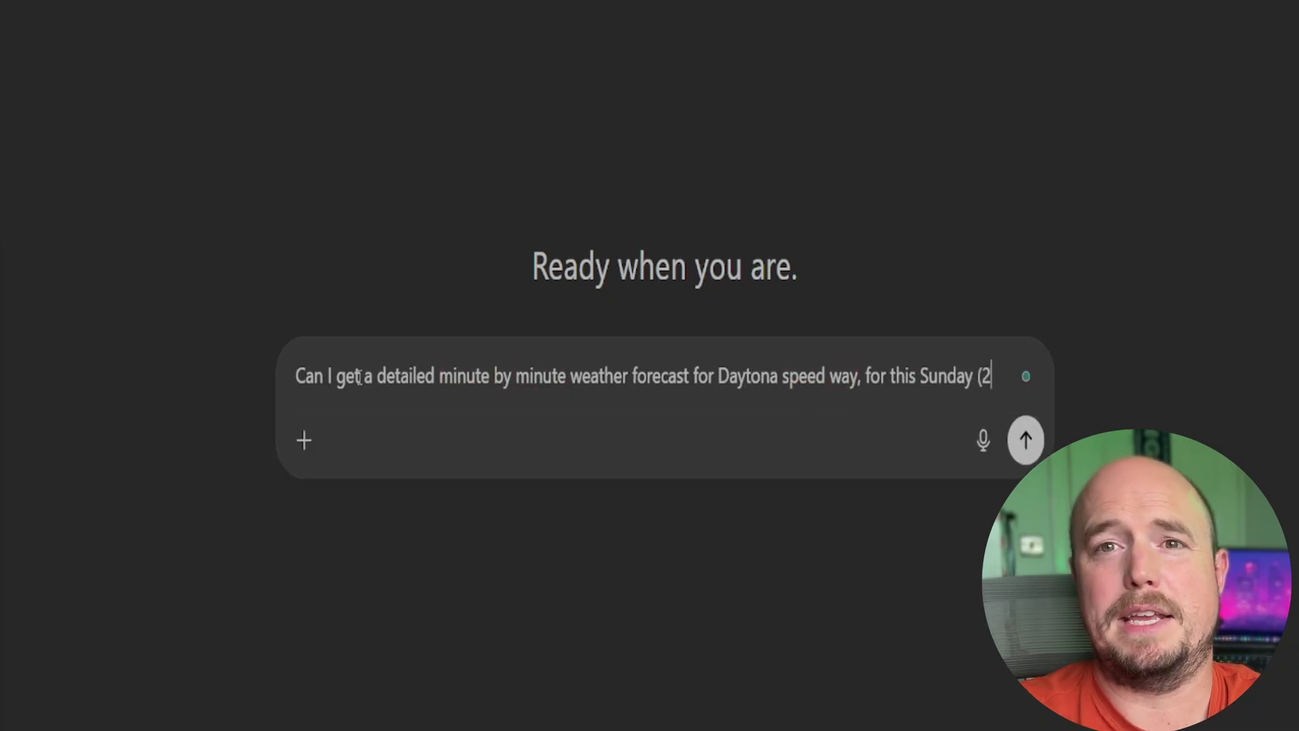
pyautogui.write(' The timefra')
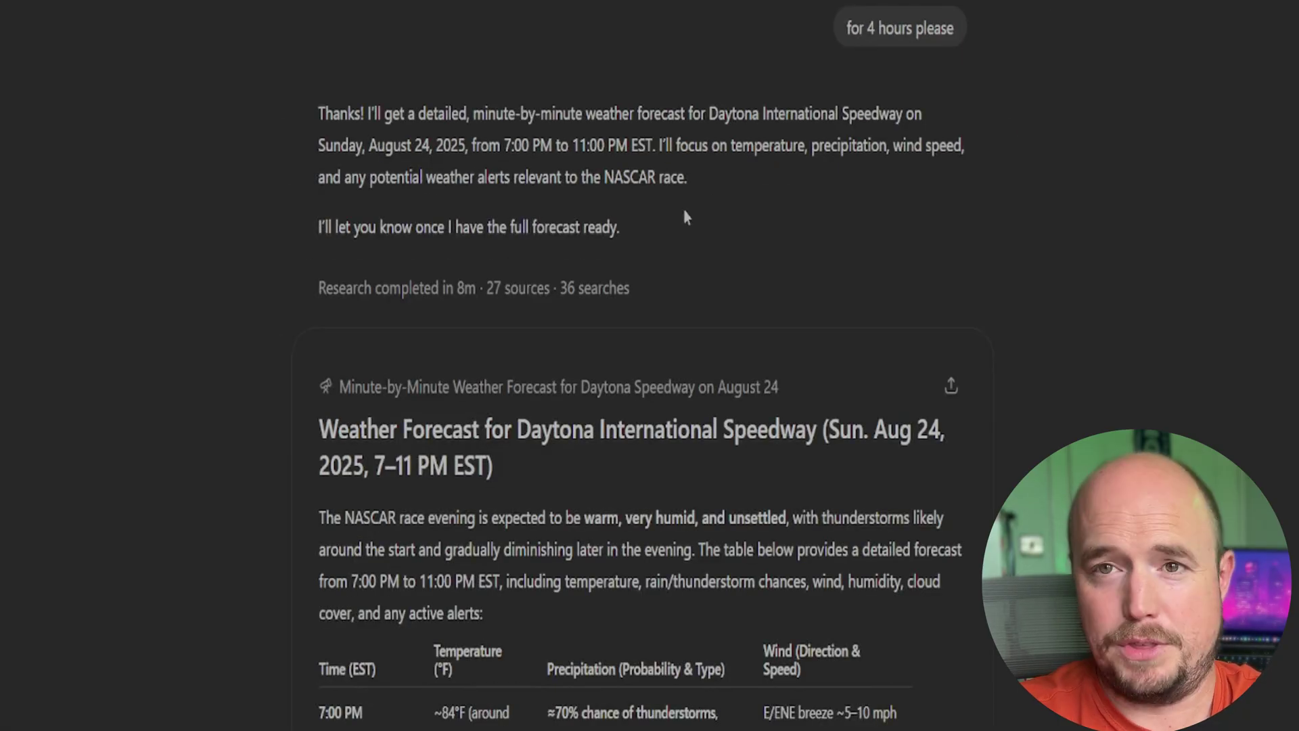
pyautogui.scroll(-20, 685, 217)
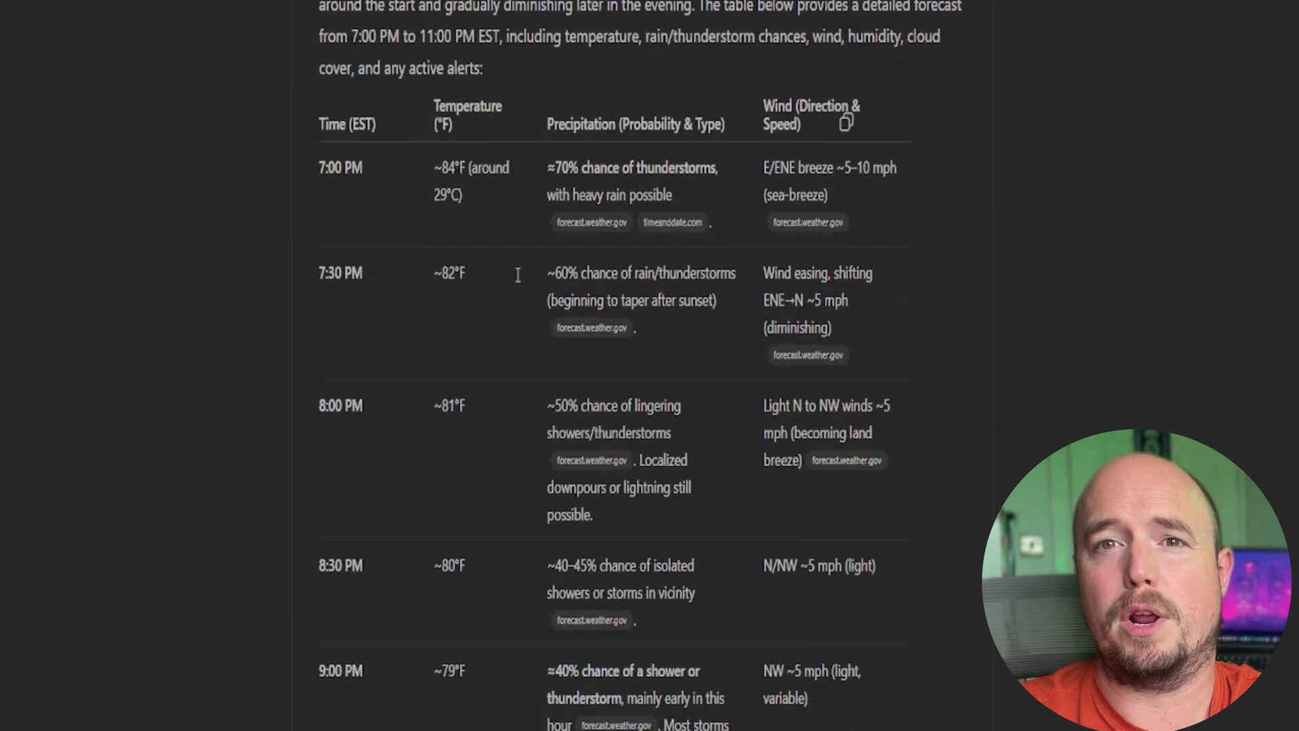
pyautogui.click(454, 564)
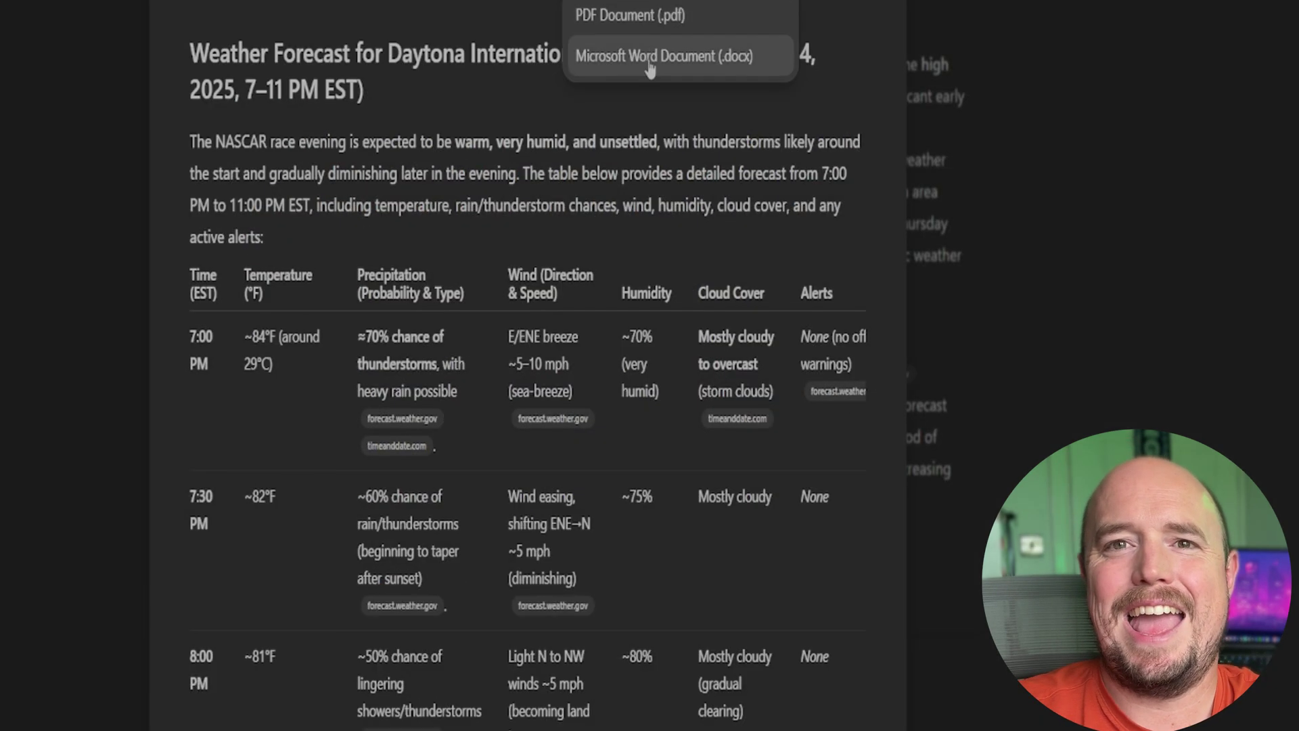
pyautogui.click(650, 60)
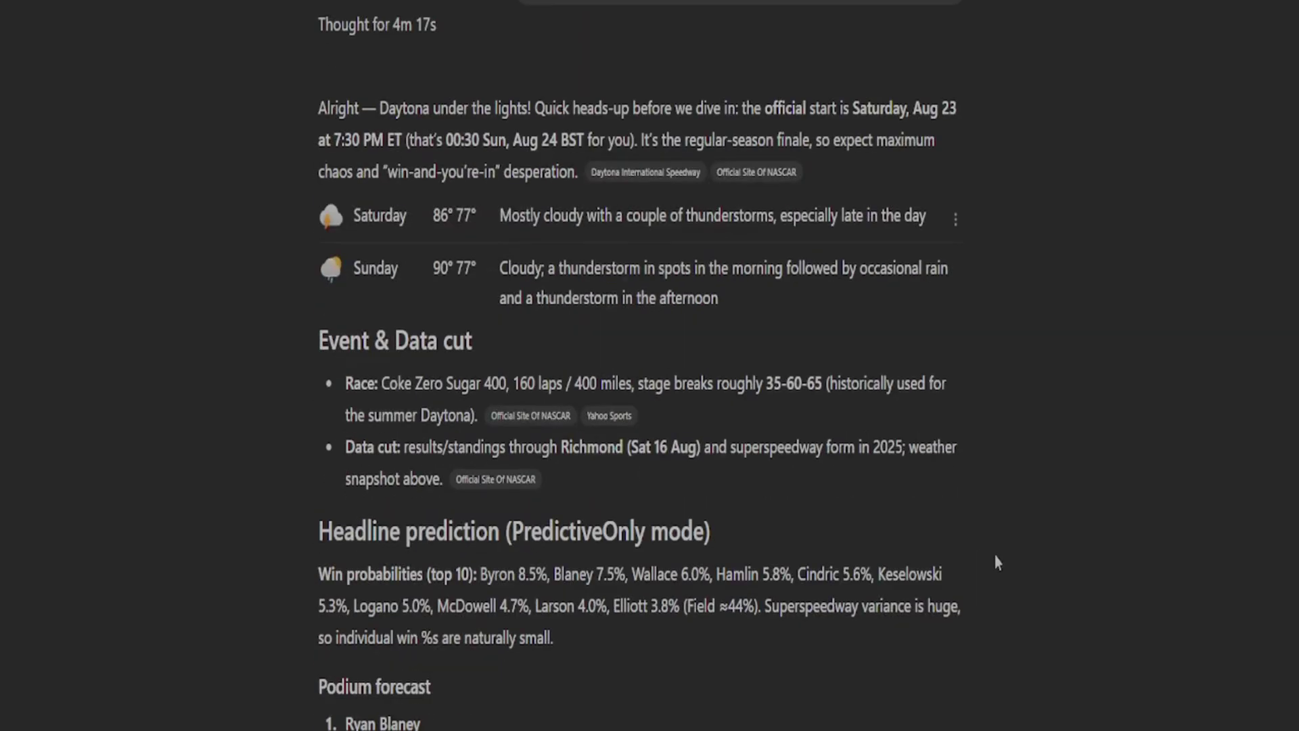
# - Read the podium reasoning, other drivers' projected finishes, surprise calls and race narrative
pyautogui.scroll(-6, 997, 561)
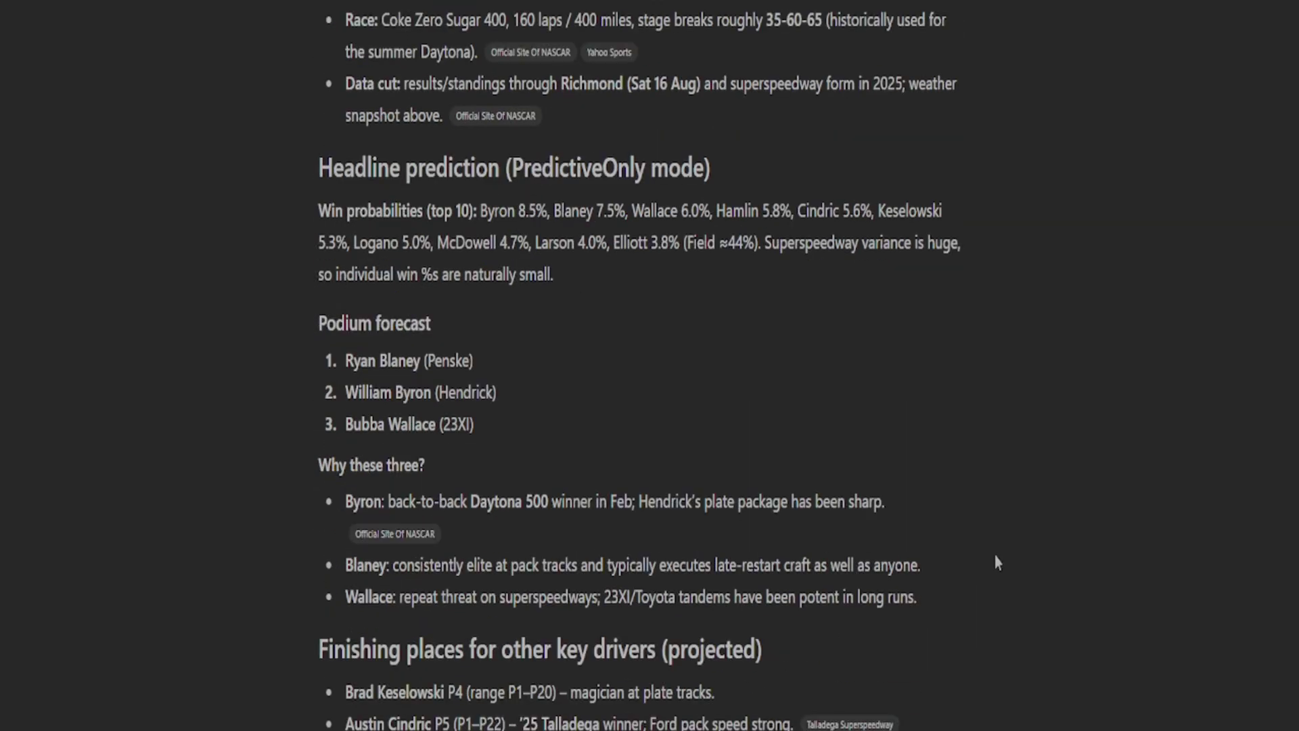
pyautogui.scroll(-7, 997, 562)
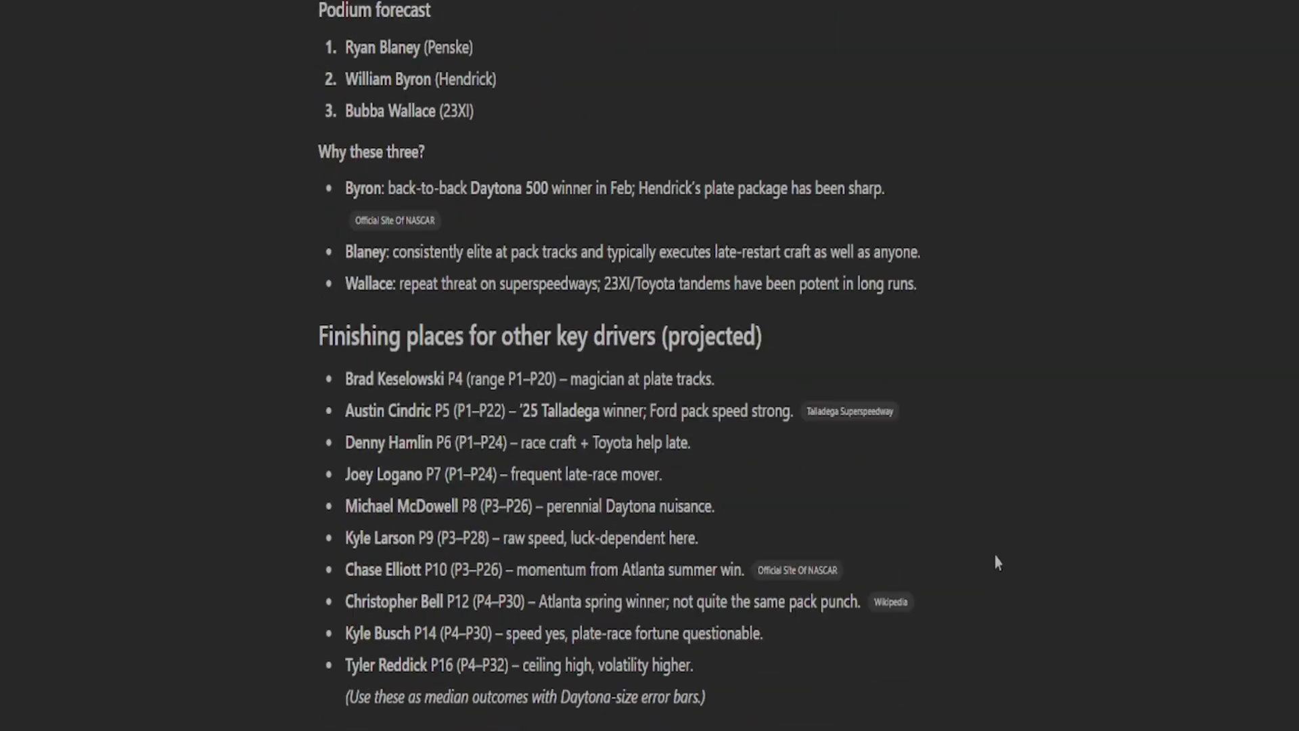
pyautogui.scroll(-2, 996, 563)
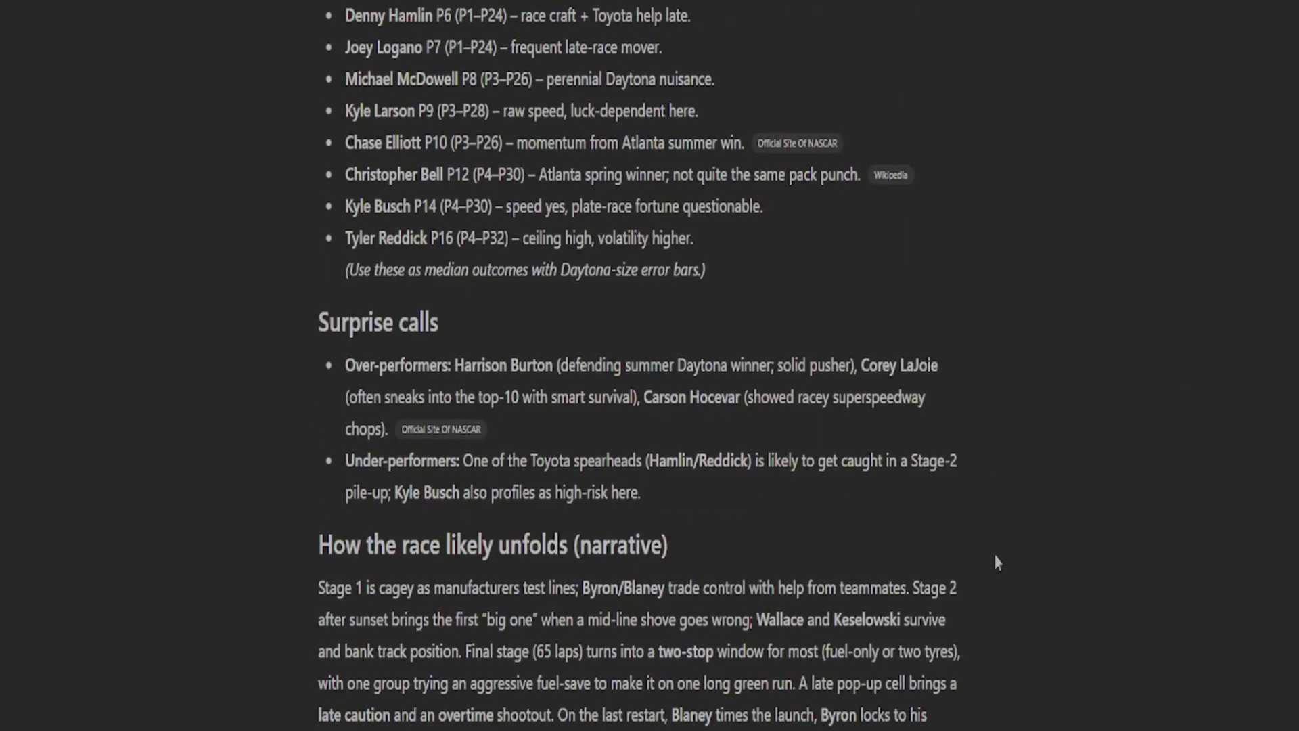
pyautogui.scroll(-1, 997, 561)
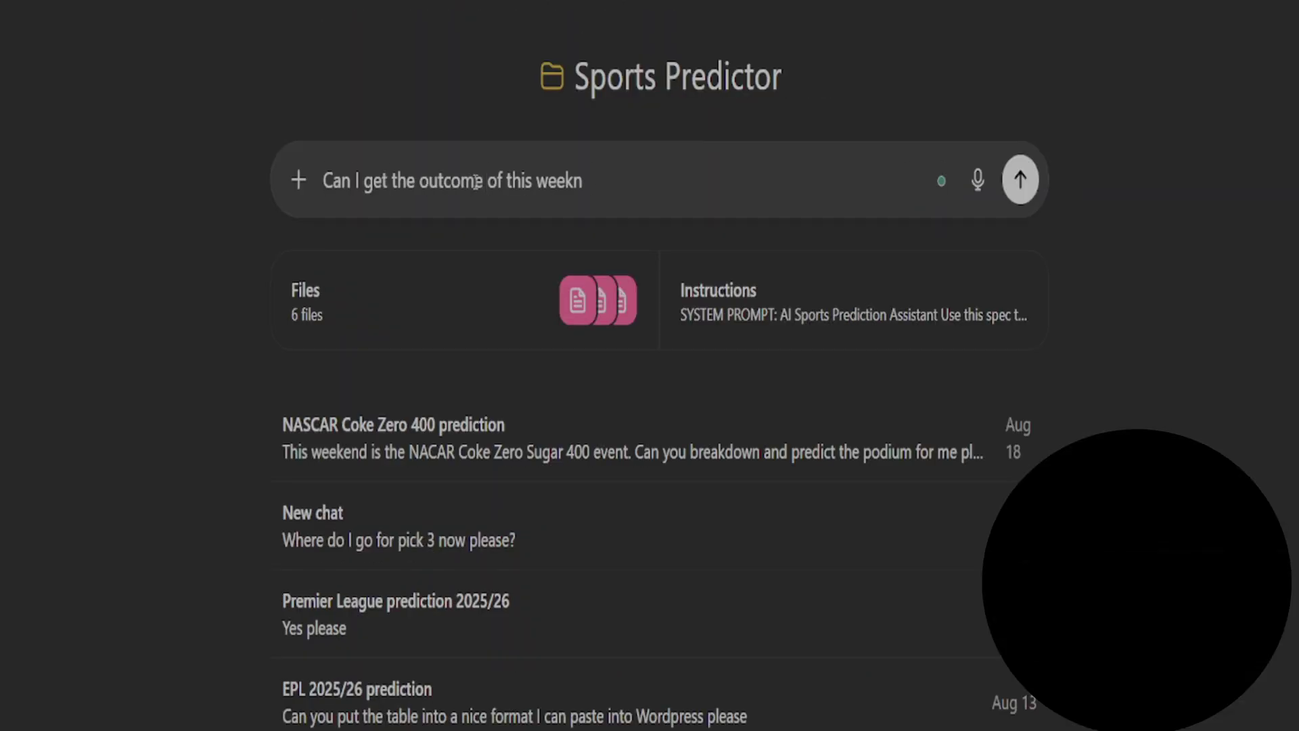
# - Send the Premier League Manchester City vs Tottenham Hotspur prediction request with its list of requested outputs
pyautogui.write('ds Premier league match between Manchester City and Tottenham Hotspur. Please can I get:')
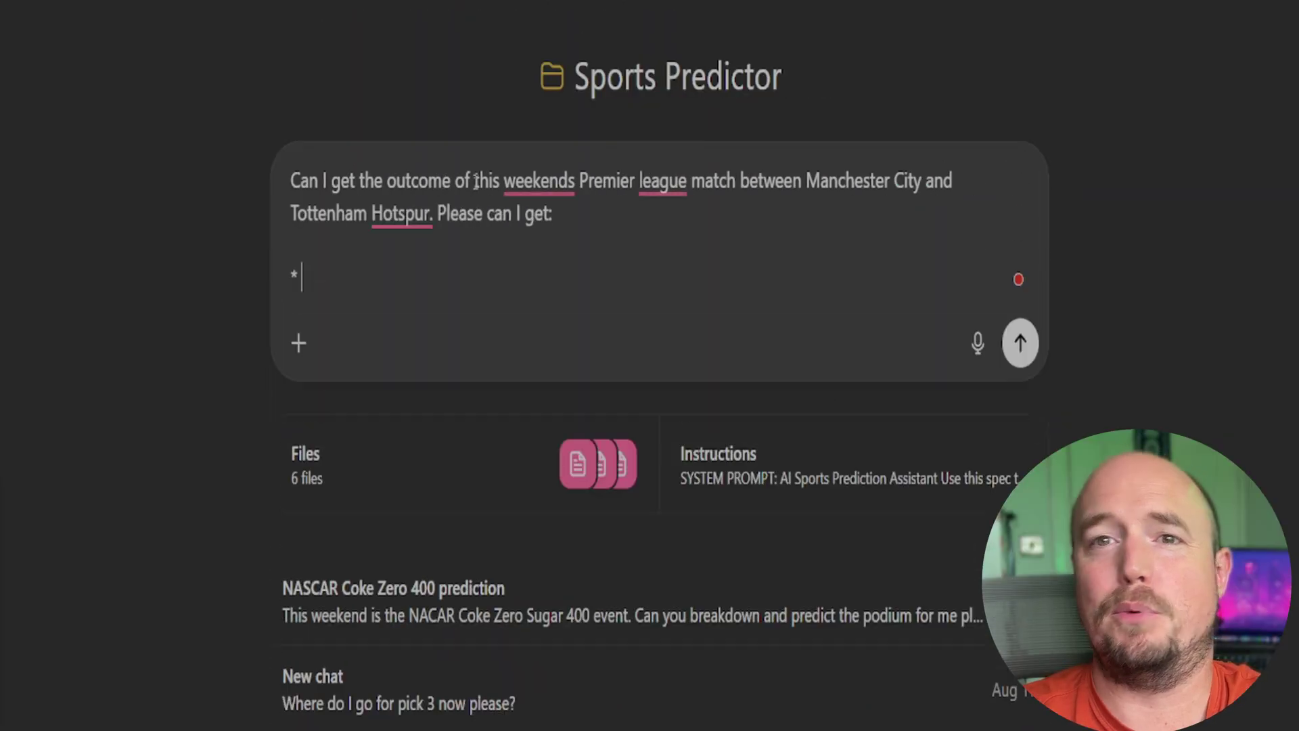
pyautogui.write('  * MAtch outcome * Score * Scorers * xG and possestion stats * A Narrative of key action in the game.   Please ask me for any information you need, or clarity you need')
pyautogui.press('Return')
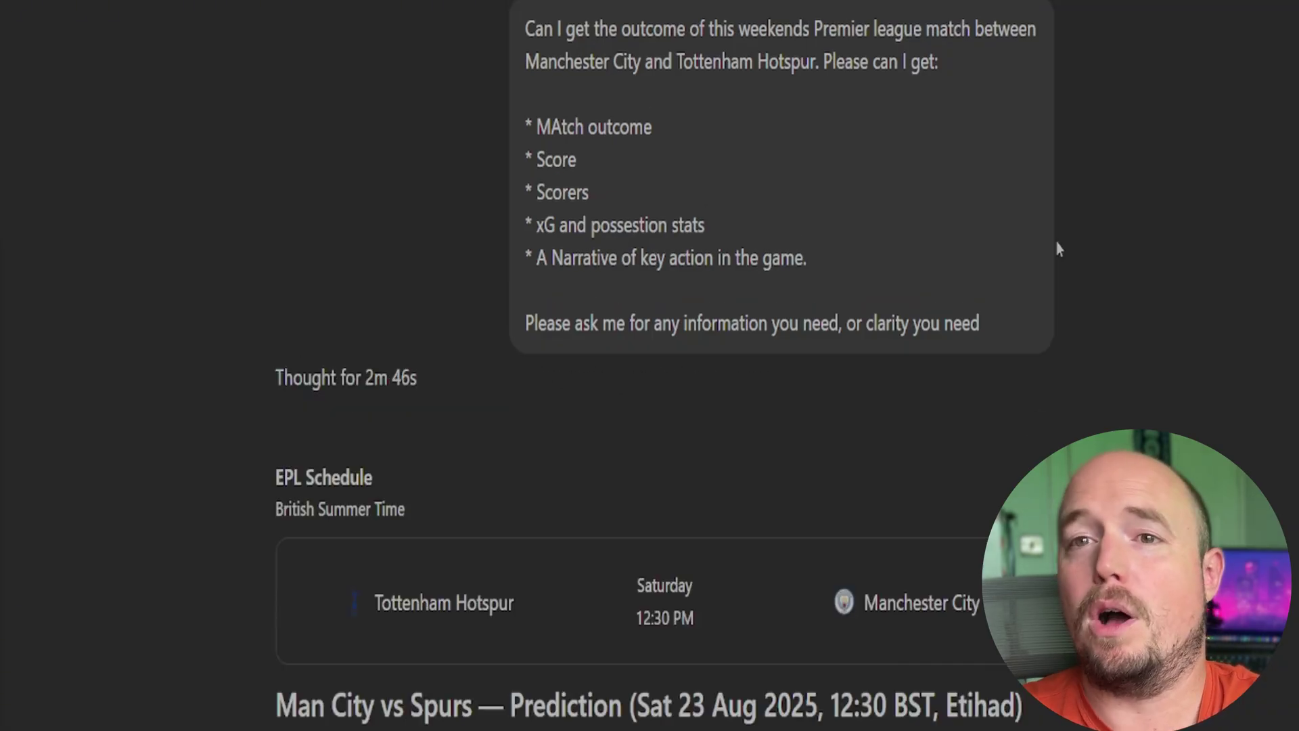
pyautogui.scroll(-5, 838, 230)
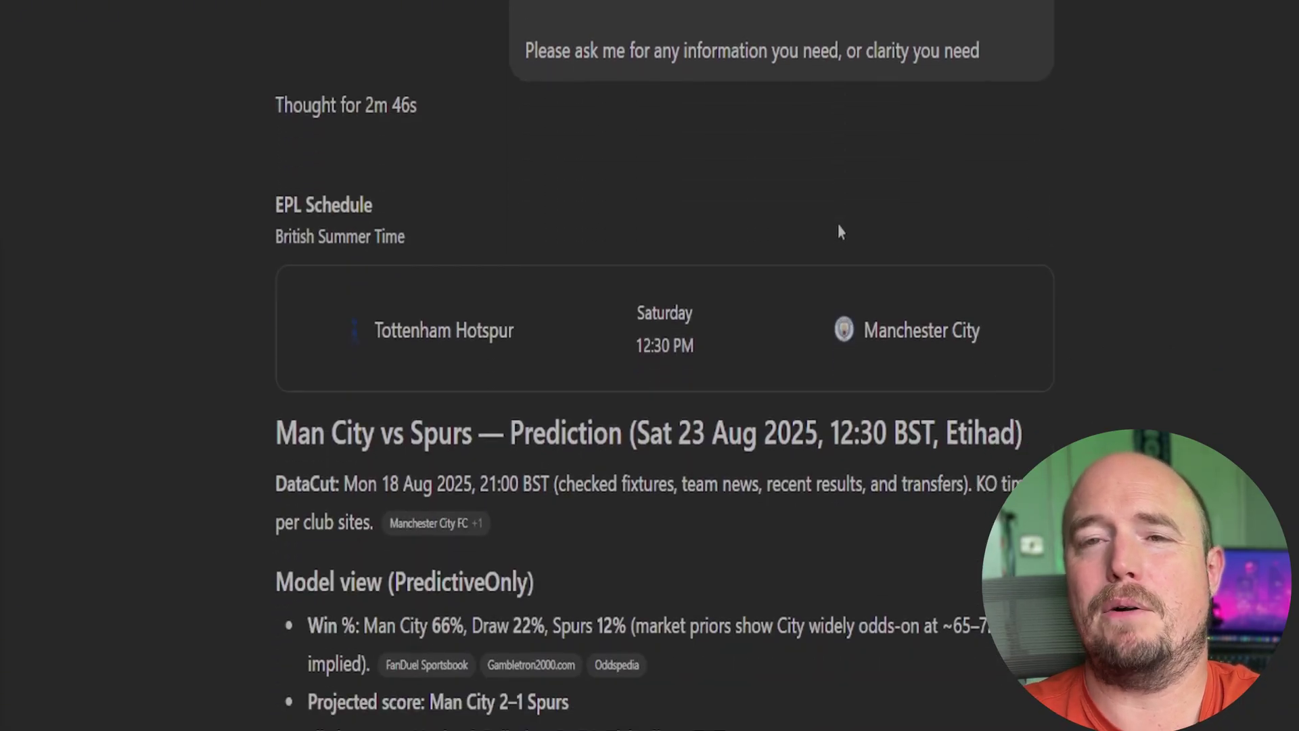
pyautogui.scroll(-3, 838, 225)
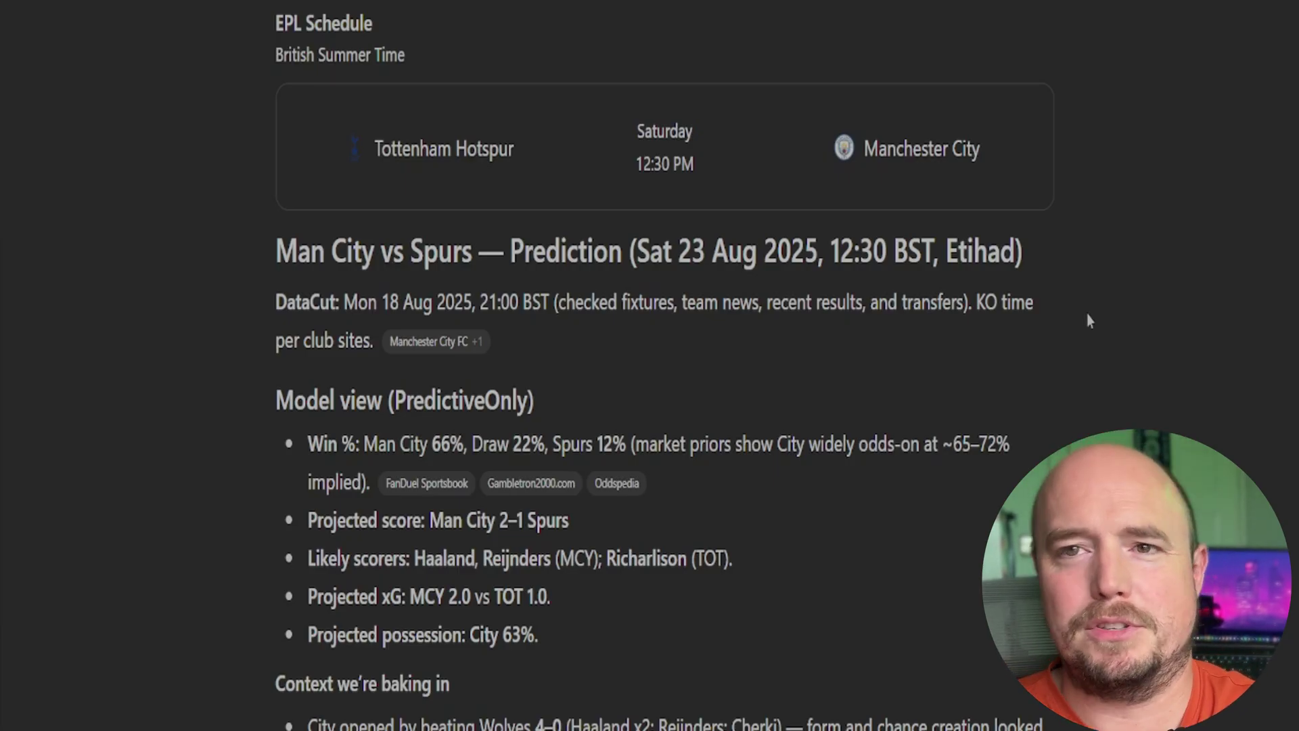
pyautogui.scroll(-1, 1090, 321)
pyautogui.scroll(-1, 1090, 320)
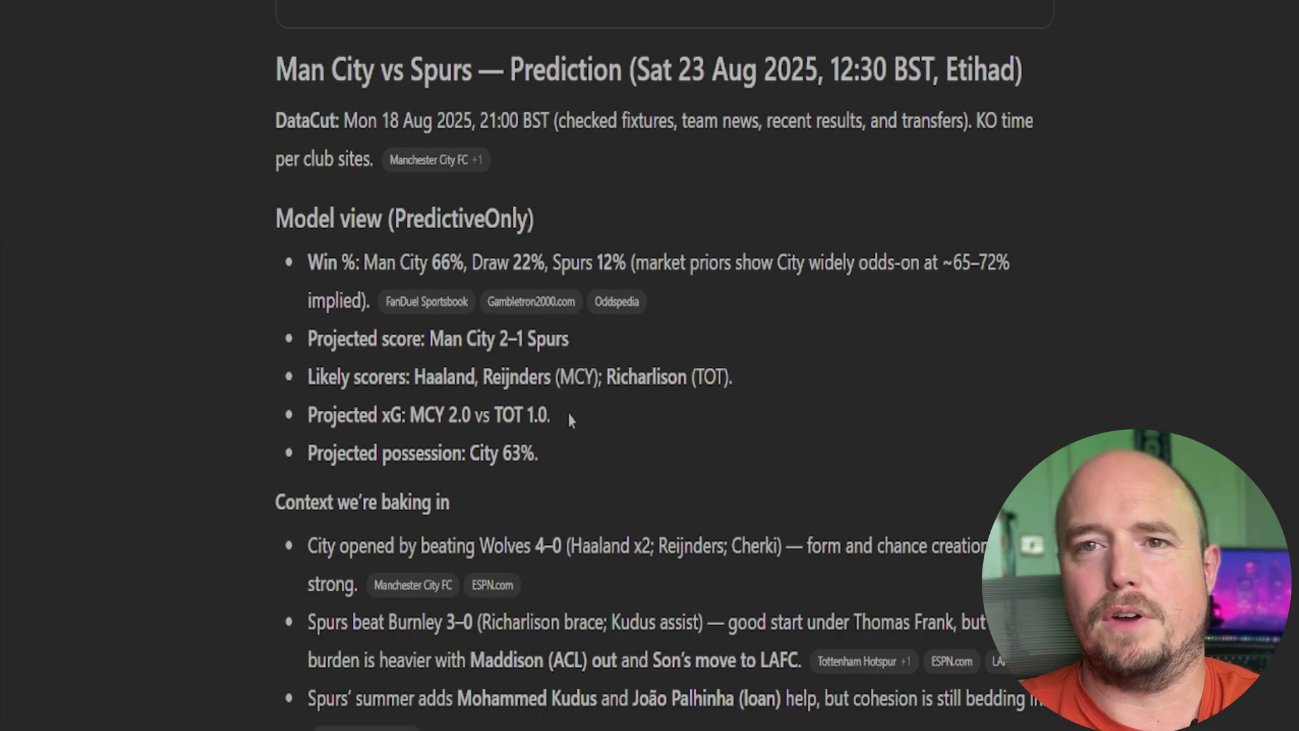
# - Review the 2–1 City forecast through to the swing factors and Medium confidence rating
pyautogui.scroll(-3, 943, 468)
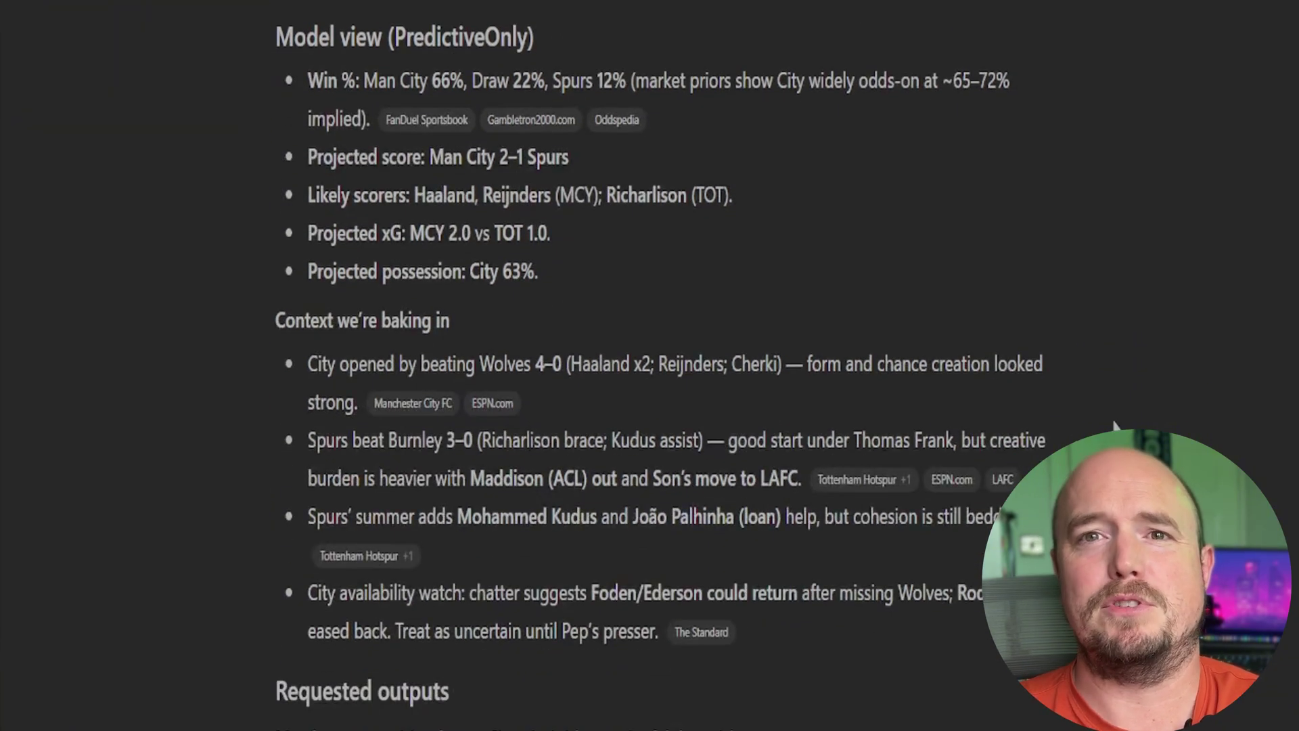
pyautogui.scroll(-2, 1115, 427)
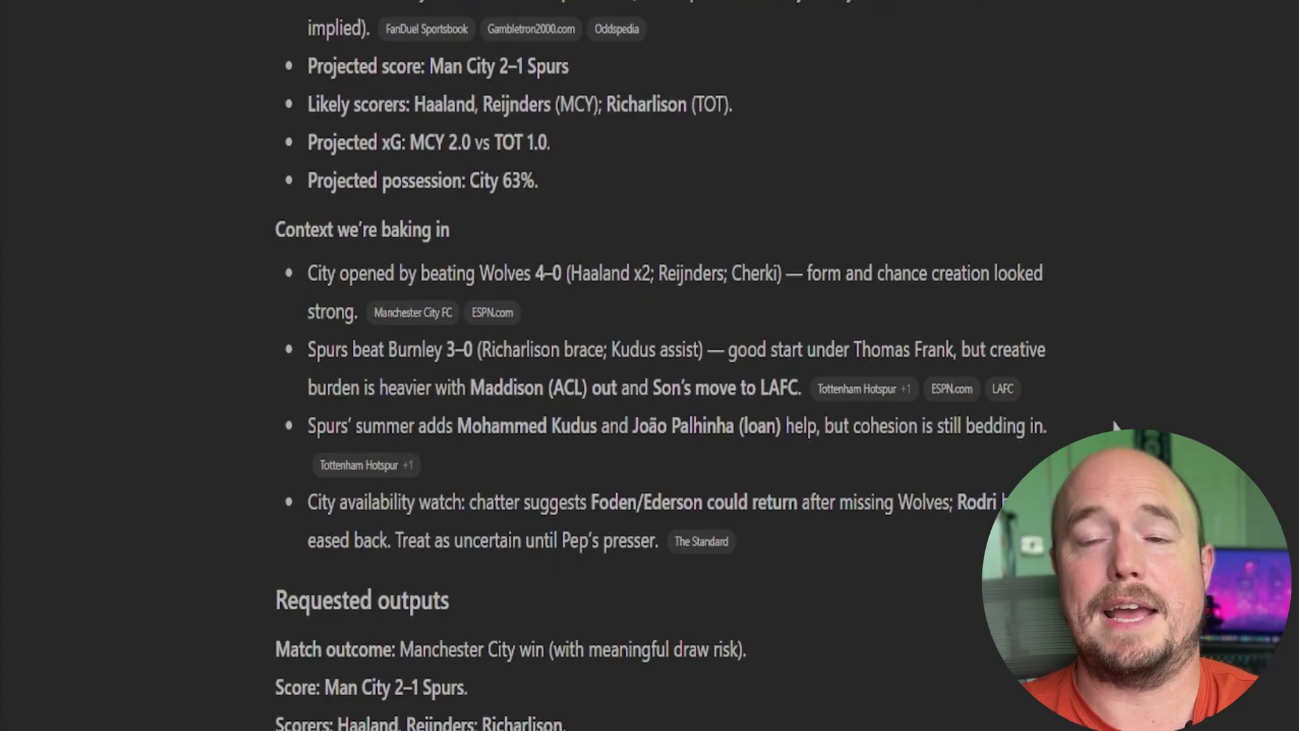
pyautogui.scroll(-2, 1115, 427)
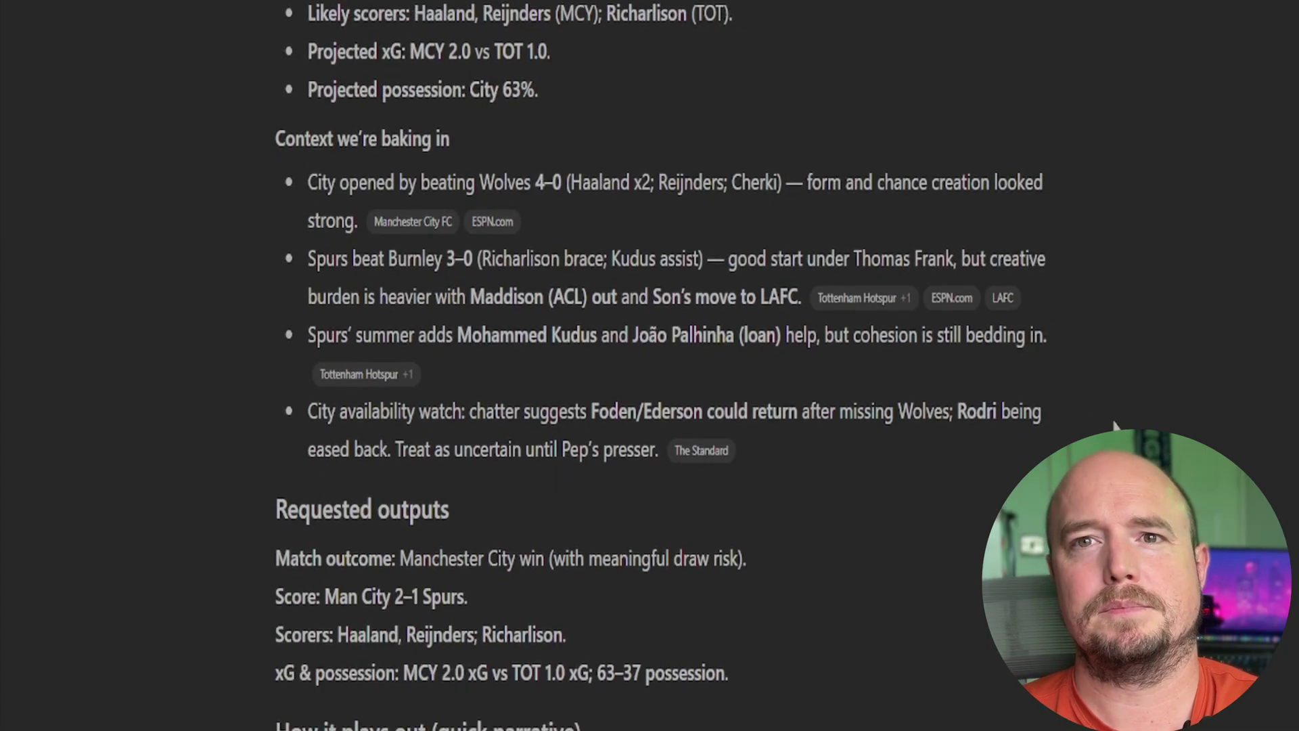
pyautogui.scroll(-2, 1115, 426)
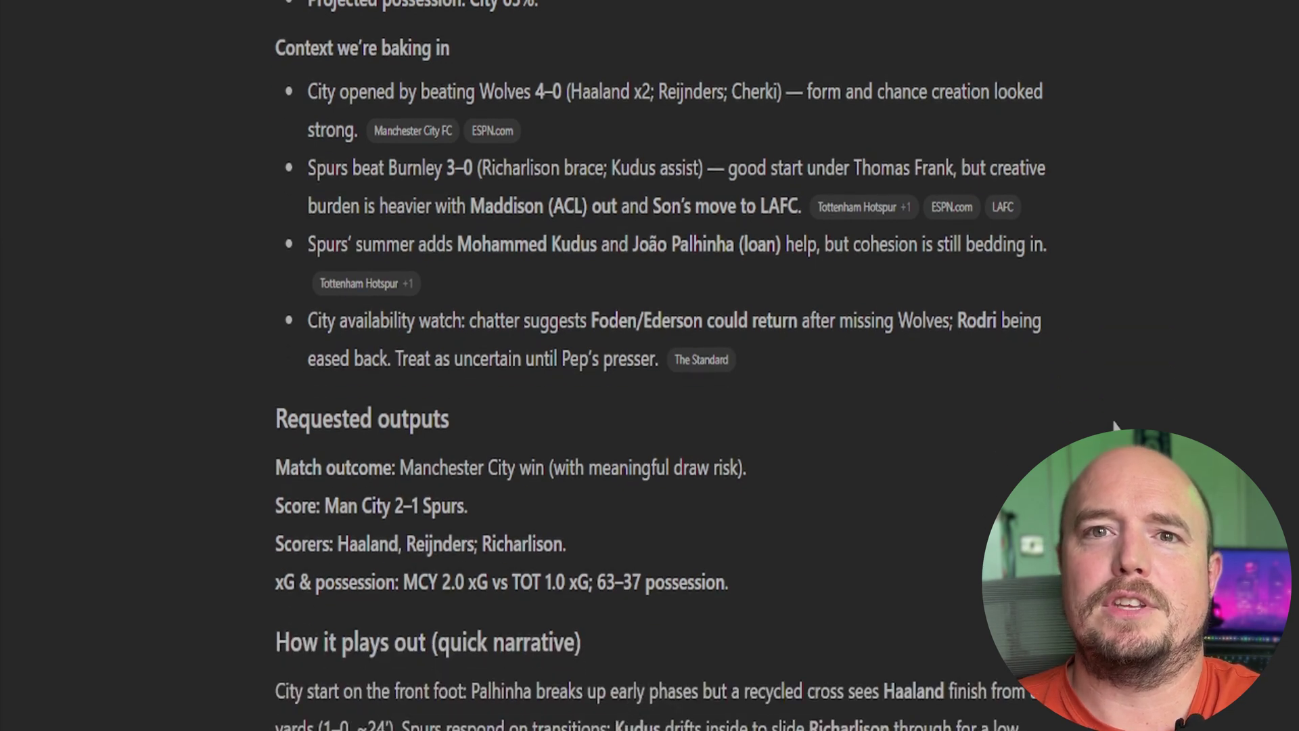
pyautogui.scroll(-2, 1115, 427)
pyautogui.scroll(-2, 1115, 426)
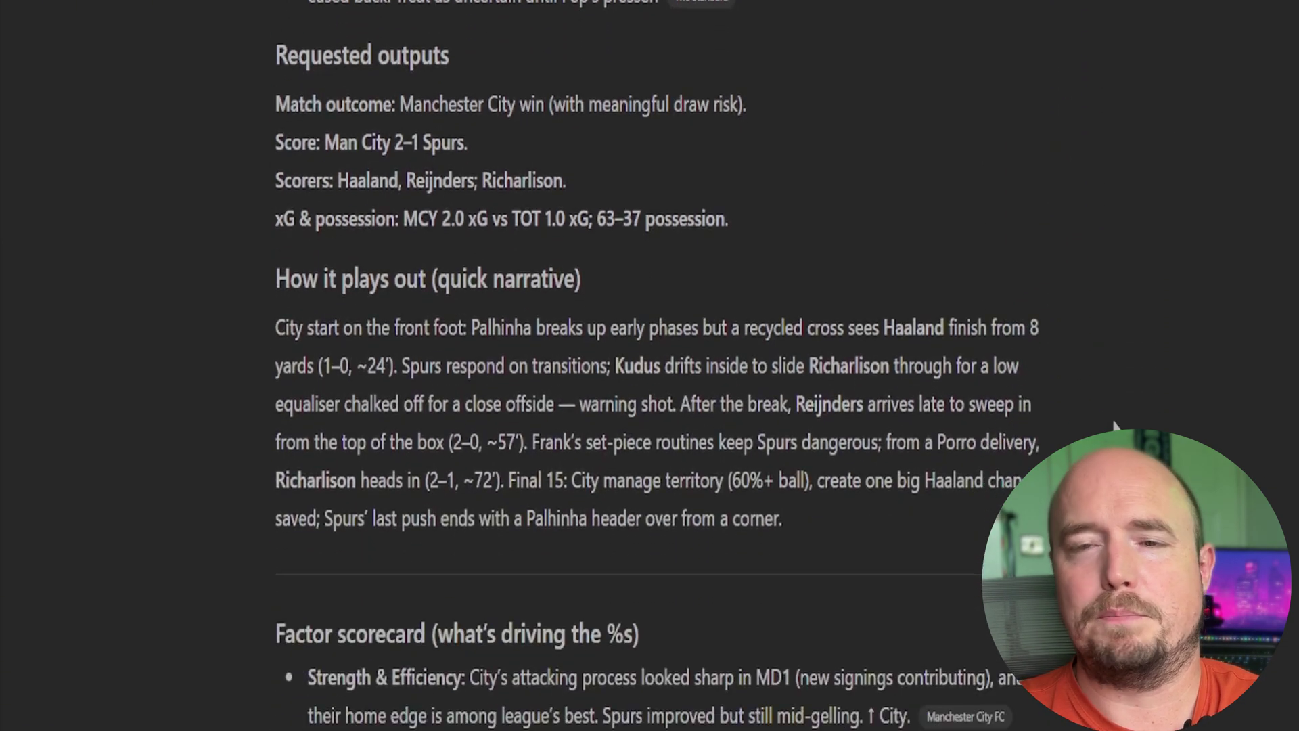
pyautogui.scroll(-4, 1116, 426)
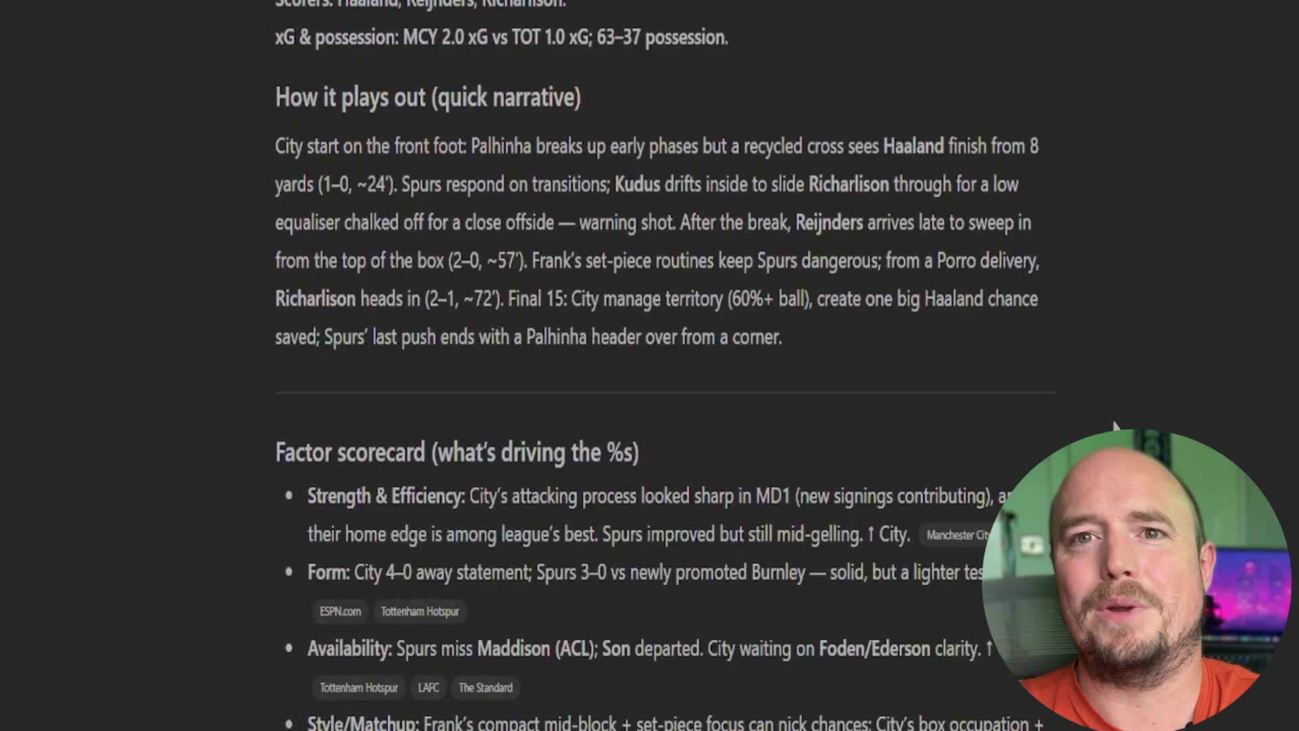
pyautogui.scroll(-6, 1115, 427)
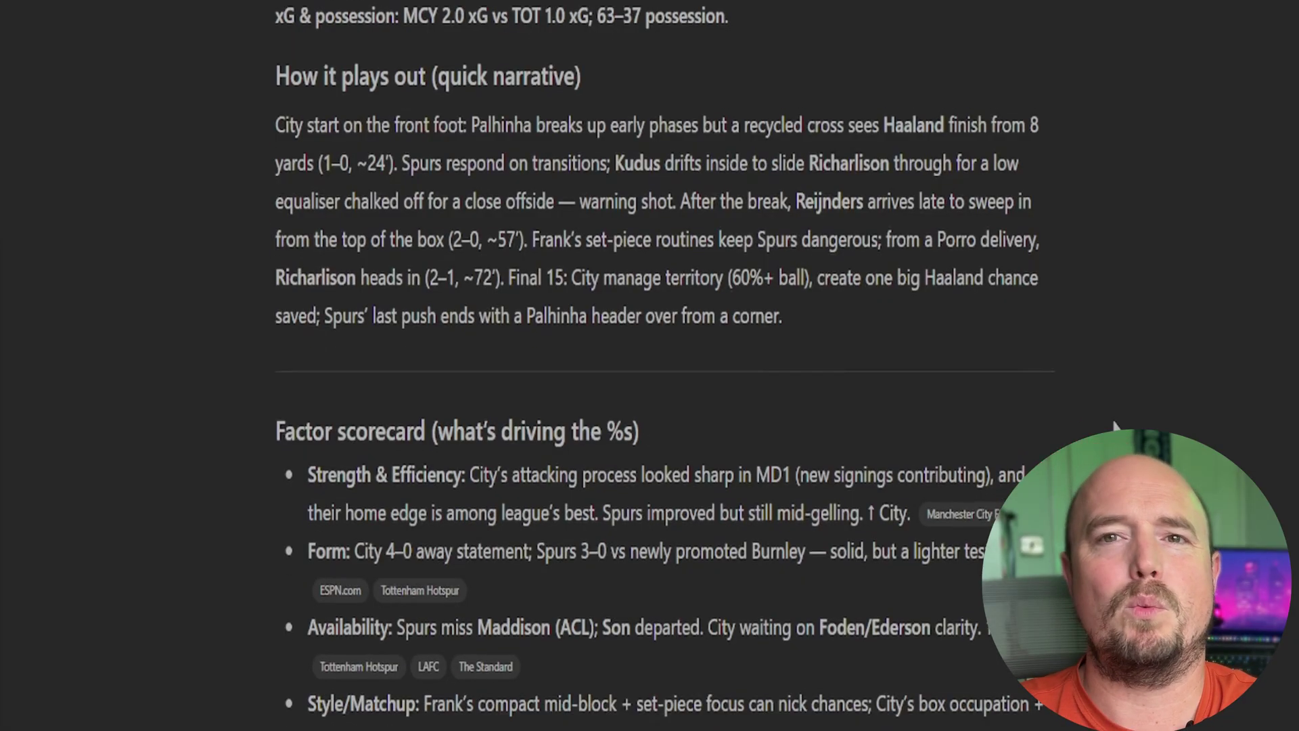
pyautogui.scroll(-4, 1116, 426)
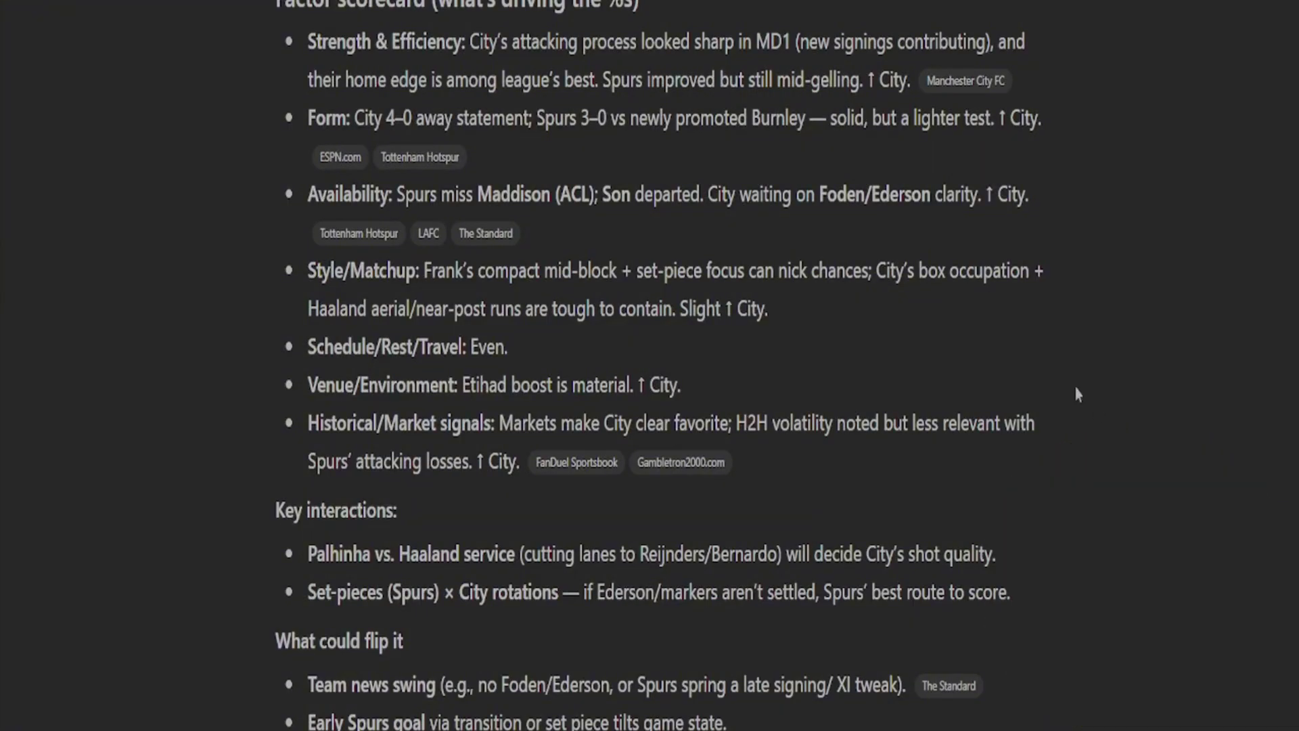
pyautogui.scroll(-8, 1078, 394)
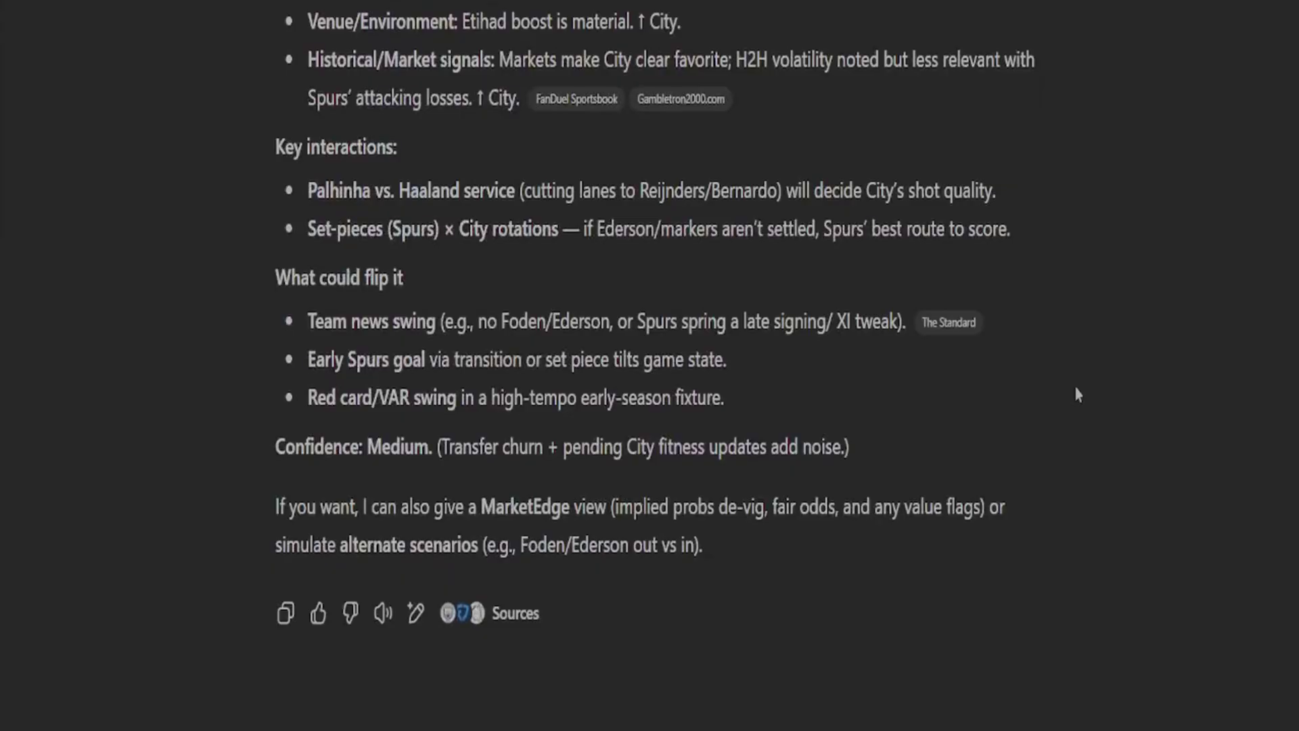